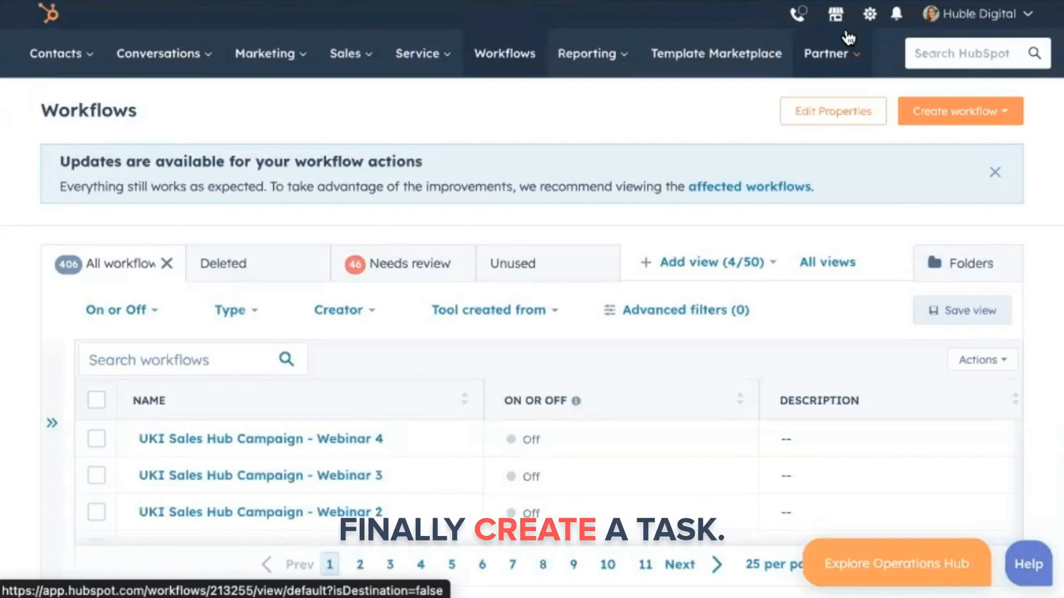
Create a new contact-based workflow and set its enrollment to trigger when filter criteria is met
{"action": "left_click", "coordinate": [985, 114]}
{"action": "left_click", "coordinate": [947, 150]}
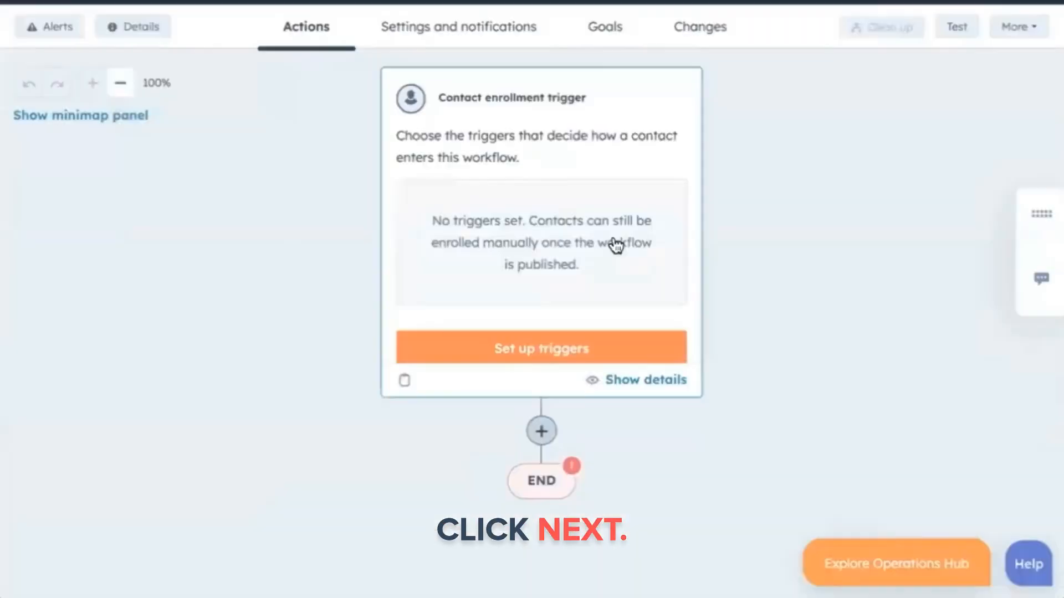
{"action": "left_click", "coordinate": [589, 127]}
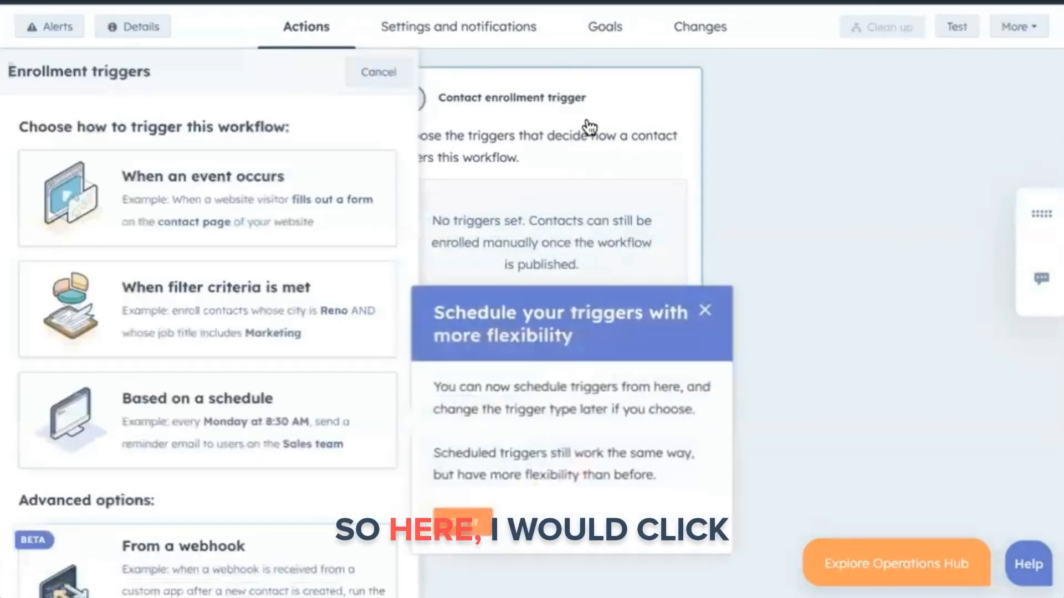
{"action": "left_click", "coordinate": [275, 293]}
Add an enrollment filter on the associated deal's Deal stage property
{"action": "scroll", "coordinate": [546, 346], "scroll_direction": "down", "scroll_amount": 2}
{"action": "scroll", "coordinate": [546, 355], "scroll_direction": "down", "scroll_amount": 3}
{"action": "left_click", "coordinate": [537, 139]}
{"action": "scroll", "coordinate": [496, 392], "scroll_direction": "down", "scroll_amount": 3}
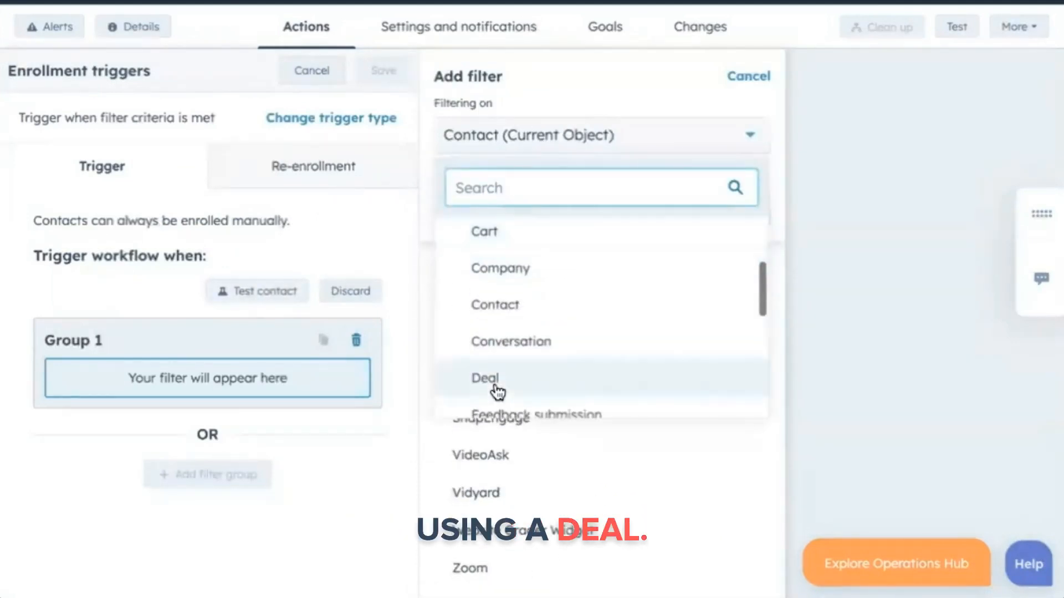
{"action": "left_click", "coordinate": [494, 385]}
{"action": "type", "text": "stag"}
{"action": "left_click", "coordinate": [505, 303]}
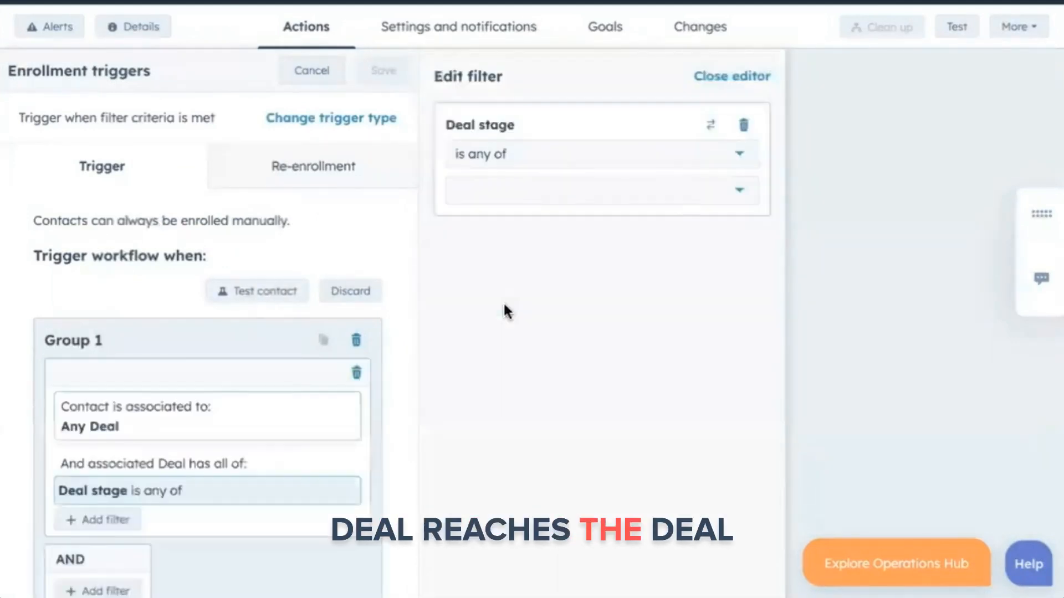
Set the Deal stage filter to is any of Full Proposal (Do not use** Upsells)
{"action": "left_click", "coordinate": [514, 187]}
{"action": "type", "text": "proposa"}
{"action": "scroll", "coordinate": [483, 371], "scroll_direction": "down", "scroll_amount": 2}
{"action": "left_click", "coordinate": [483, 371]}
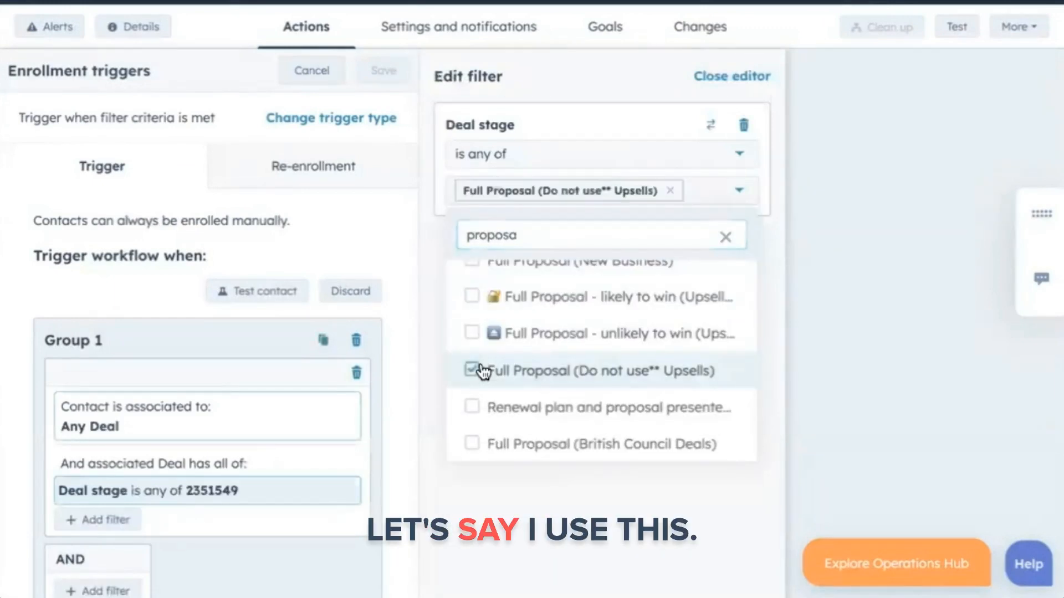
{"action": "scroll", "coordinate": [260, 320], "scroll_direction": "down", "scroll_amount": 2}
{"action": "scroll", "coordinate": [262, 323], "scroll_direction": "up", "scroll_amount": 2}
Allow contacts who meet the trigger criteria to re-enroll and save the enrollment triggers
{"action": "left_click", "coordinate": [304, 178]}
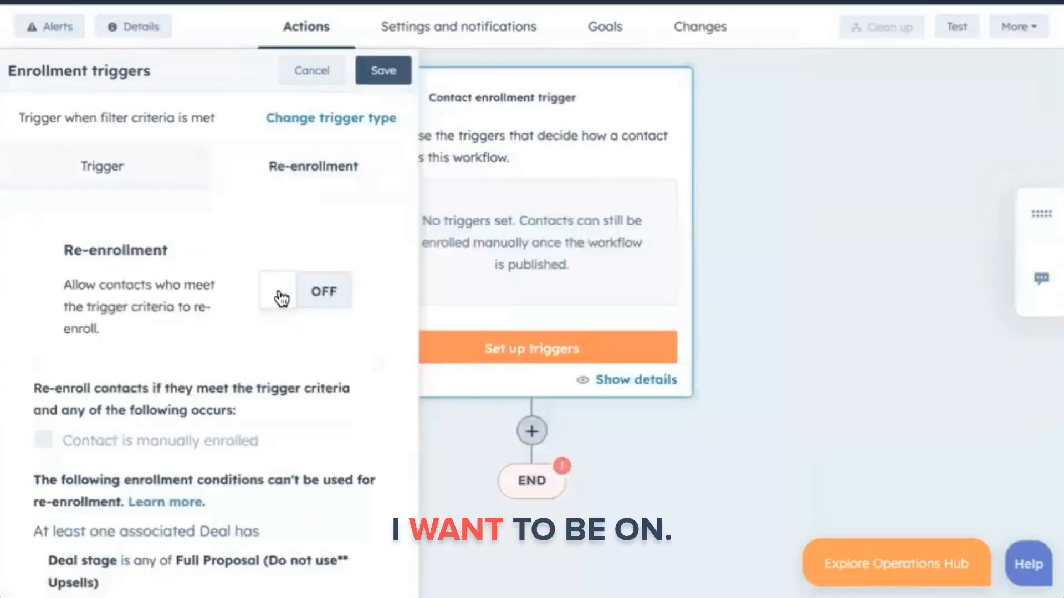
{"action": "left_click", "coordinate": [282, 298]}
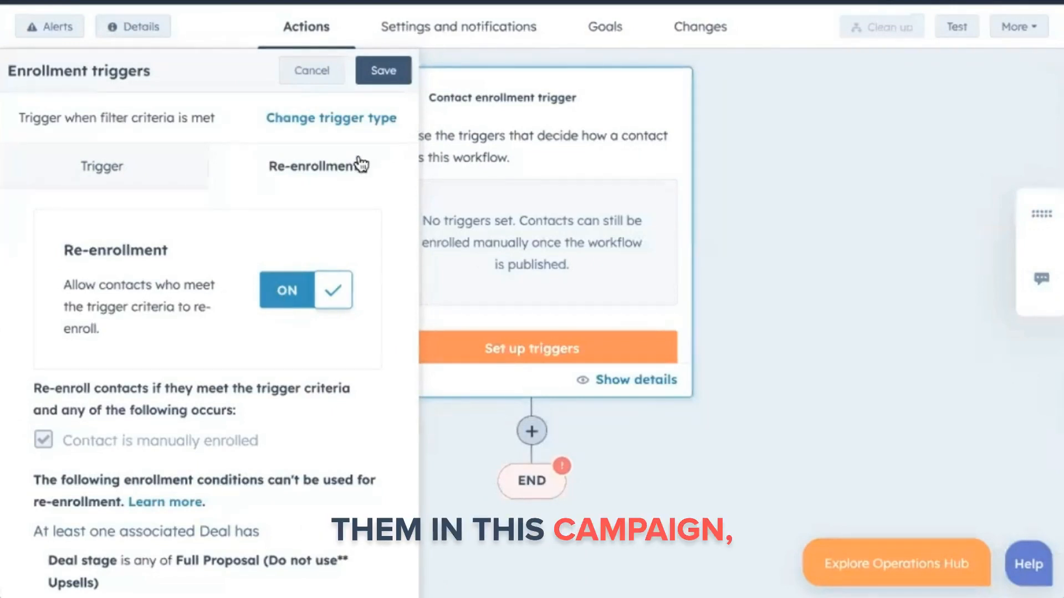
{"action": "left_click", "coordinate": [383, 72]}
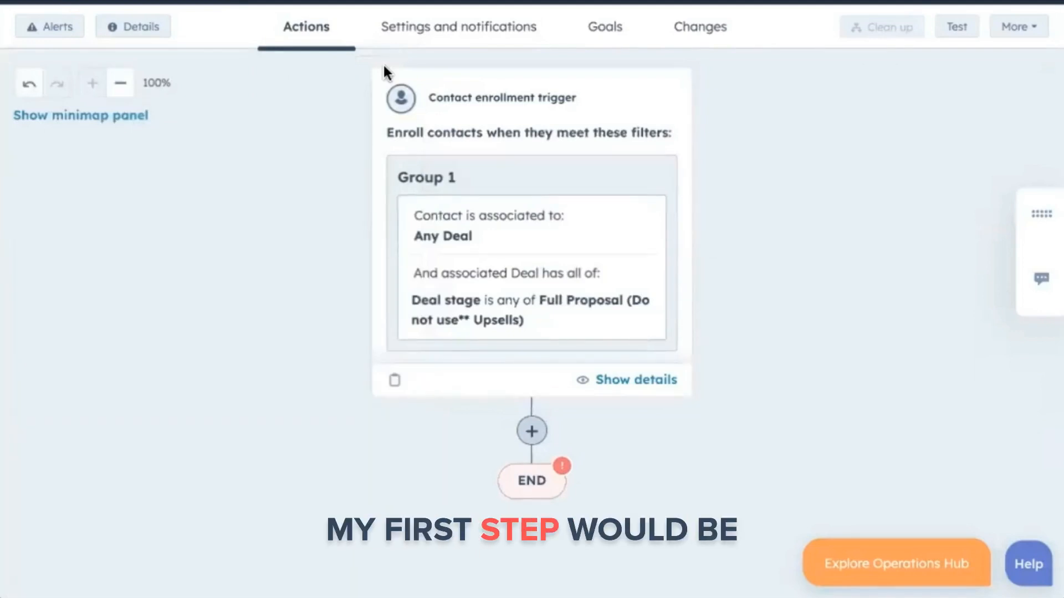
Add a Send email action after the trigger, sending HubSpot Sales Campaign - Workflow Email 2 to the enrolled contact
{"action": "left_click", "coordinate": [532, 436]}
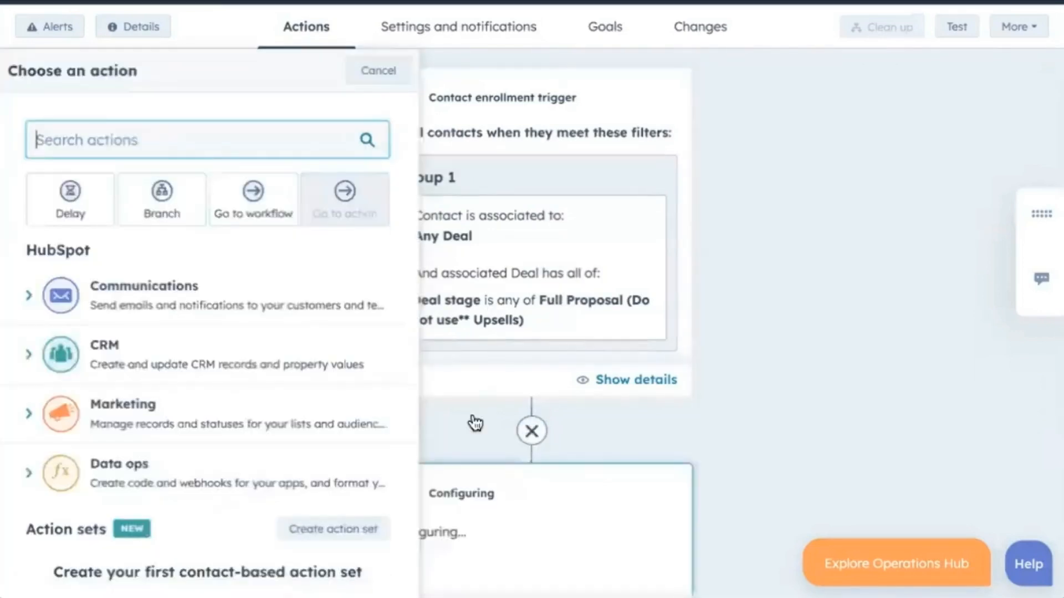
{"action": "left_click", "coordinate": [32, 302]}
{"action": "scroll", "coordinate": [105, 327], "scroll_direction": "down", "scroll_amount": 2}
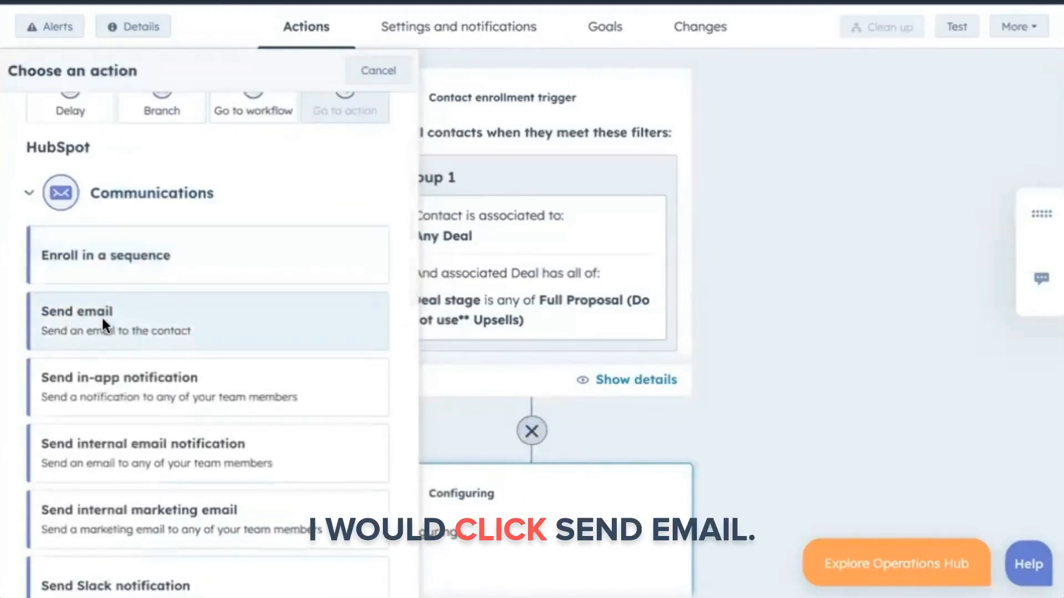
{"action": "left_click", "coordinate": [105, 327]}
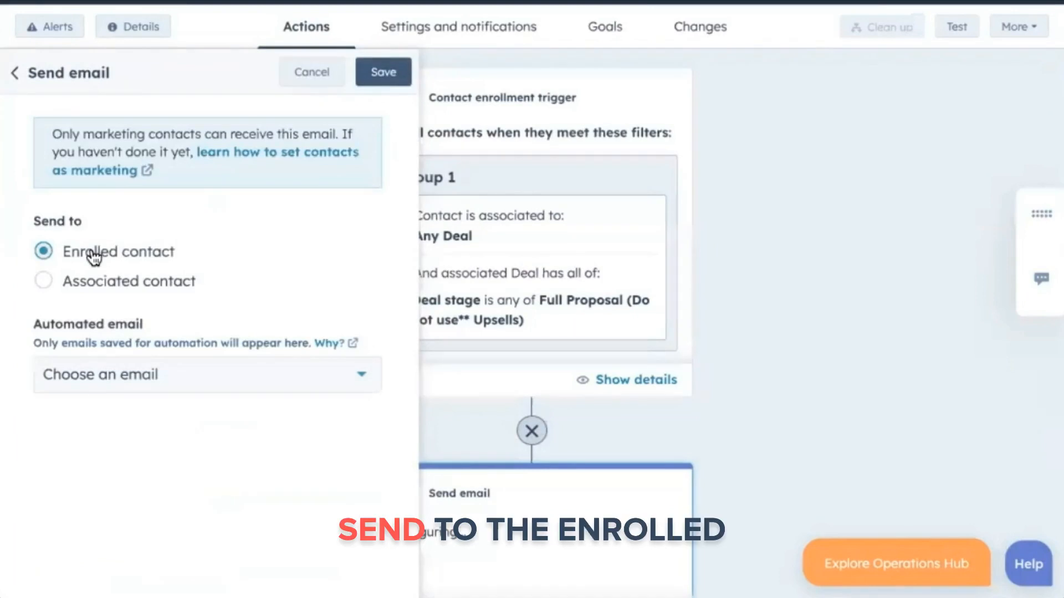
{"action": "left_click", "coordinate": [133, 377]}
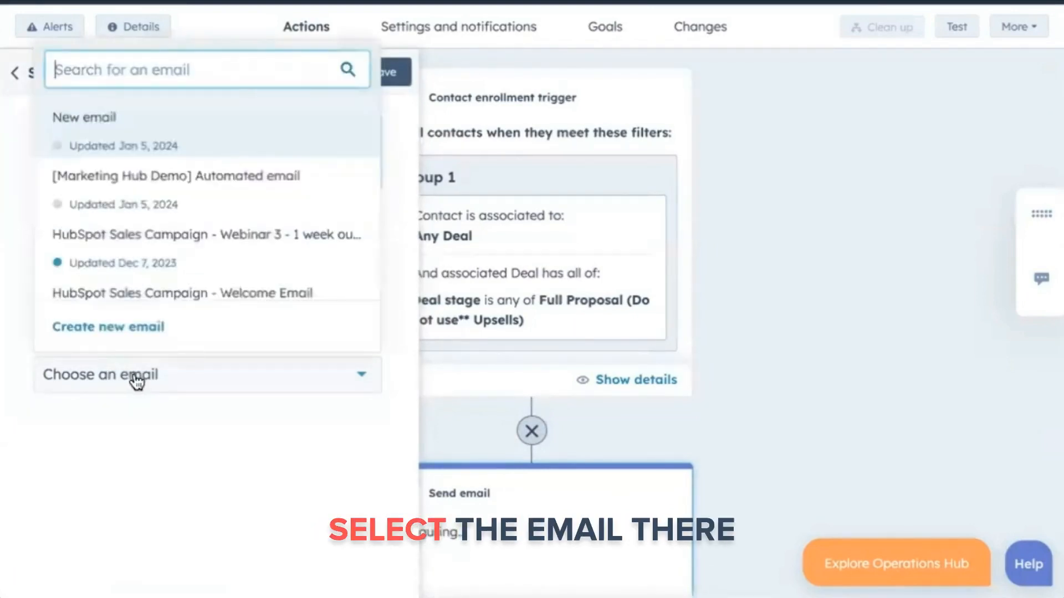
{"action": "scroll", "coordinate": [201, 247], "scroll_direction": "down", "scroll_amount": 5}
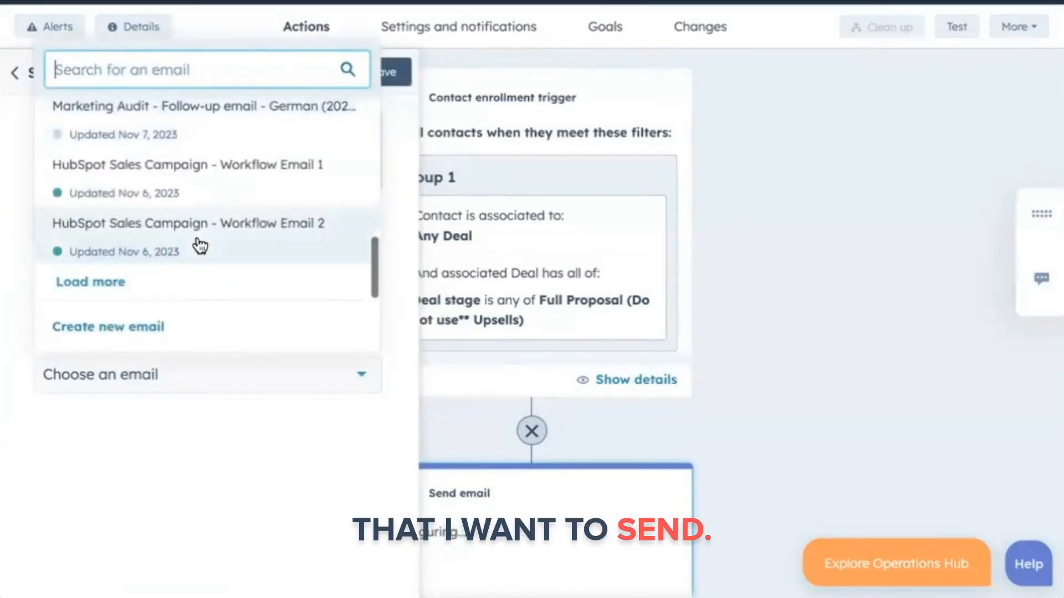
{"action": "left_click", "coordinate": [200, 246]}
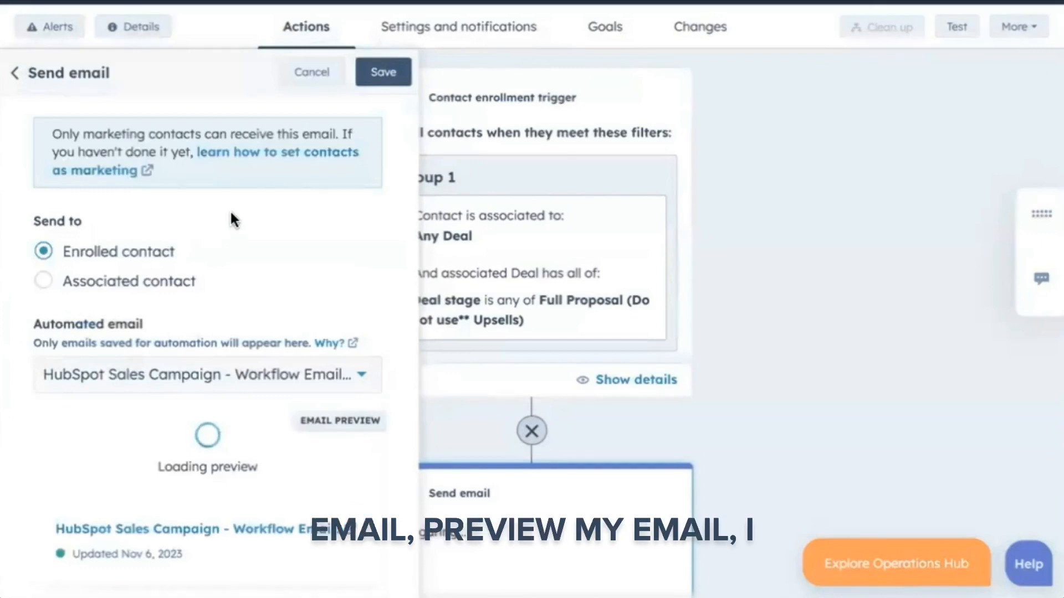
Review the chosen email's content from its details page and save the Send email action
{"action": "scroll", "coordinate": [230, 210], "scroll_direction": "down", "scroll_amount": 3}
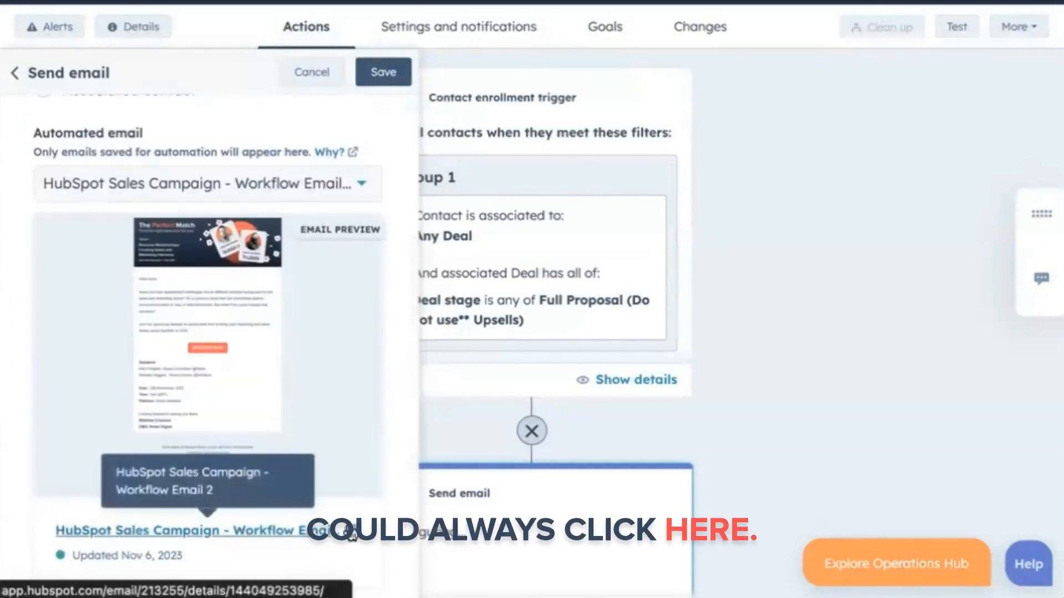
{"action": "left_click", "coordinate": [317, 531]}
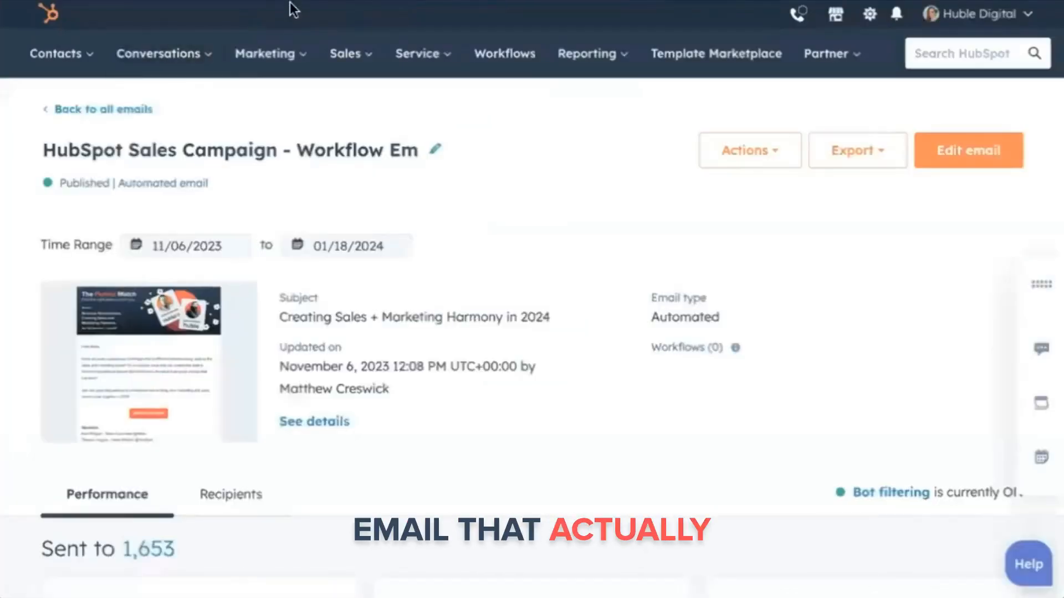
{"action": "left_click", "coordinate": [122, 344]}
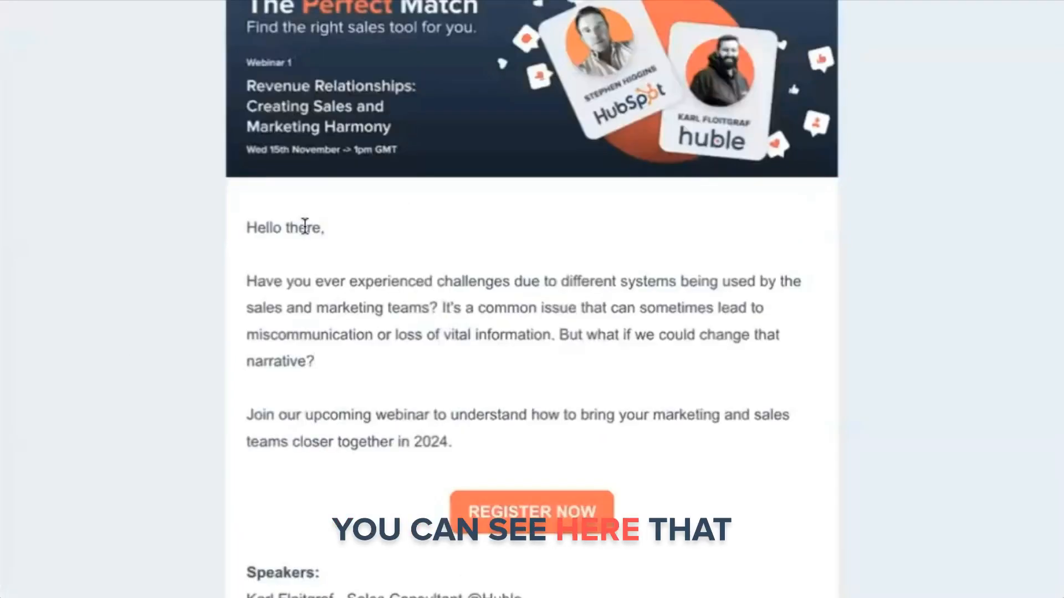
{"action": "double_click", "coordinate": [304, 227]}
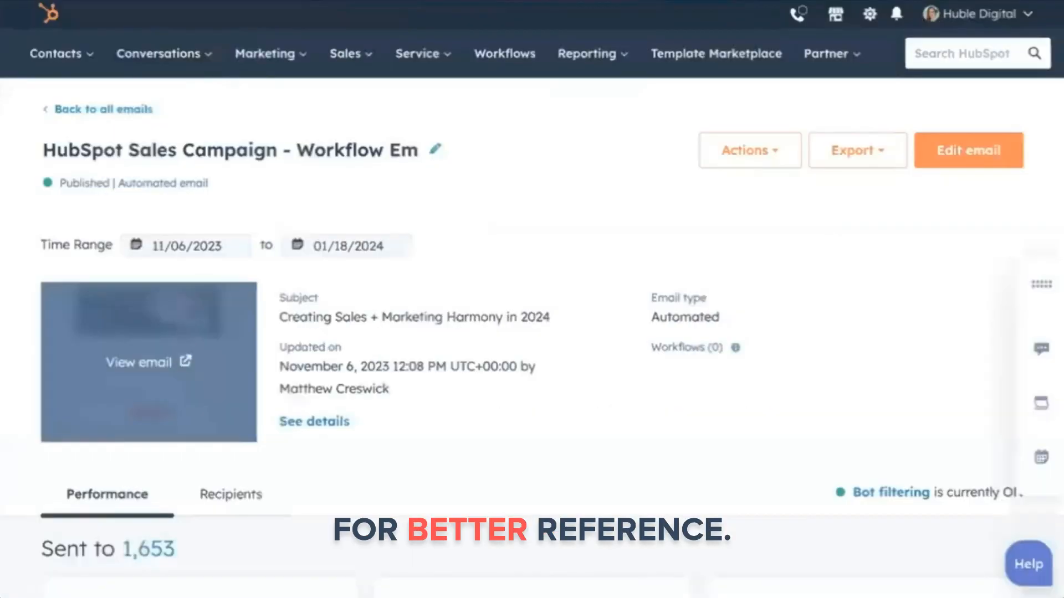
{"action": "left_click", "coordinate": [972, 156]}
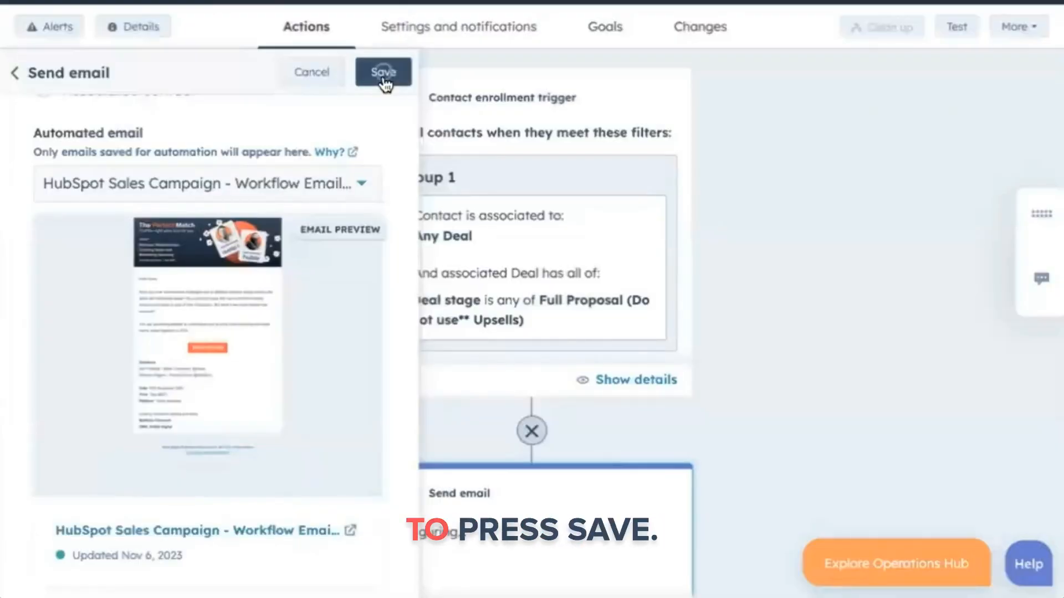
{"action": "left_click", "coordinate": [383, 78]}
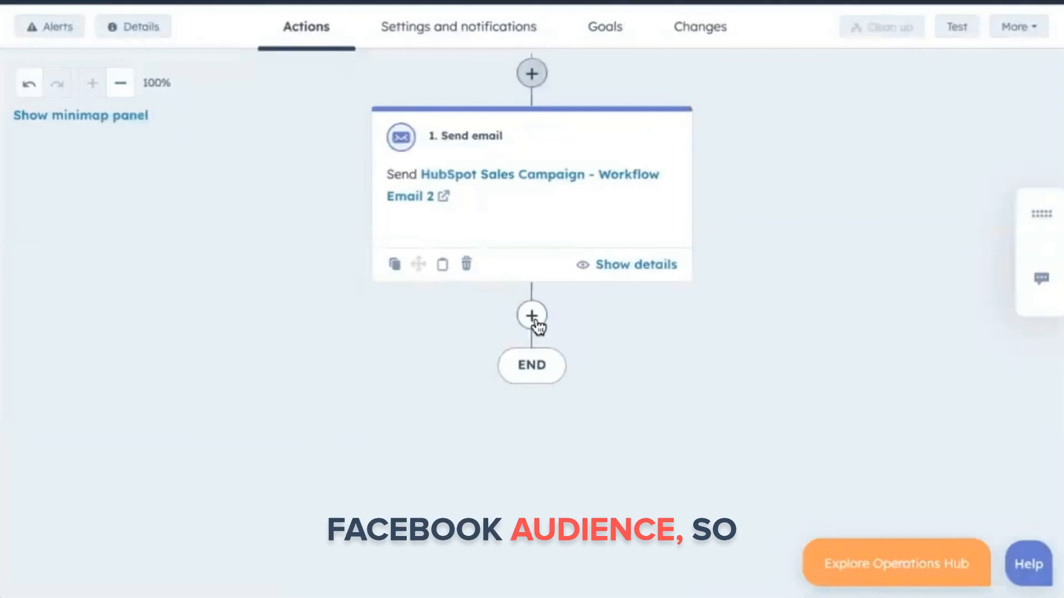
Add a marketing action after the email that adds contacts to an ads audience, and save it without an audience
{"action": "left_click", "coordinate": [532, 316]}
{"action": "scroll", "coordinate": [318, 293], "scroll_direction": "down", "scroll_amount": 2}
{"action": "left_click", "coordinate": [142, 294]}
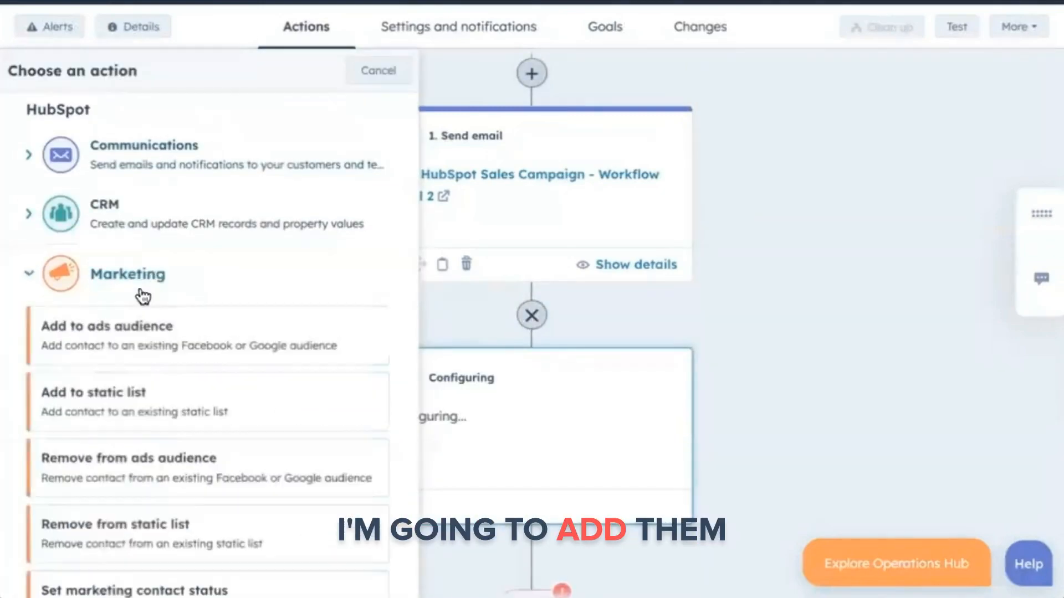
{"action": "scroll", "coordinate": [161, 222], "scroll_direction": "down", "scroll_amount": 3}
{"action": "left_click", "coordinate": [143, 181]}
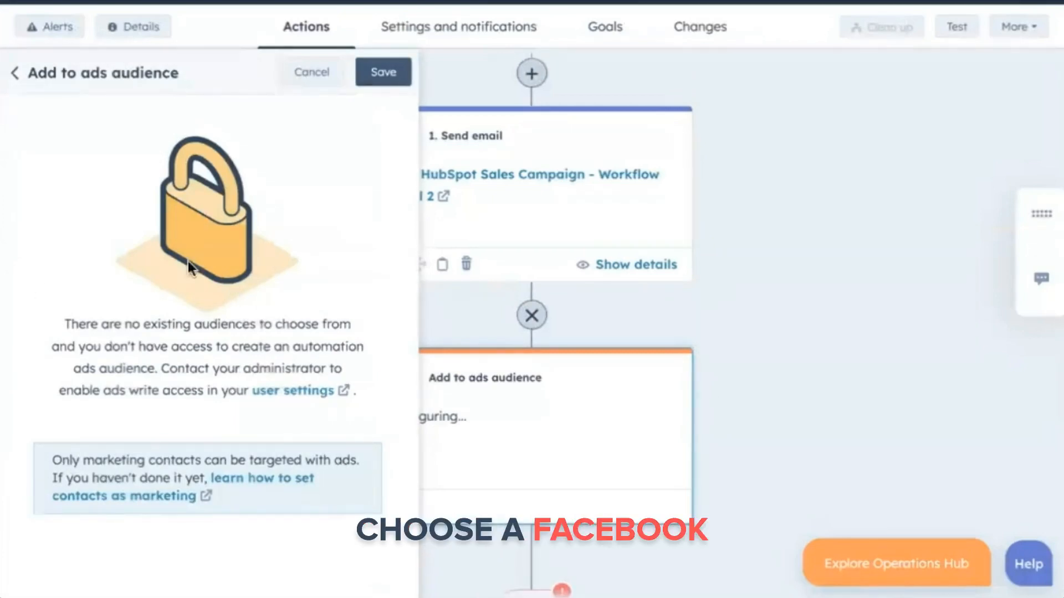
{"action": "left_click", "coordinate": [383, 72]}
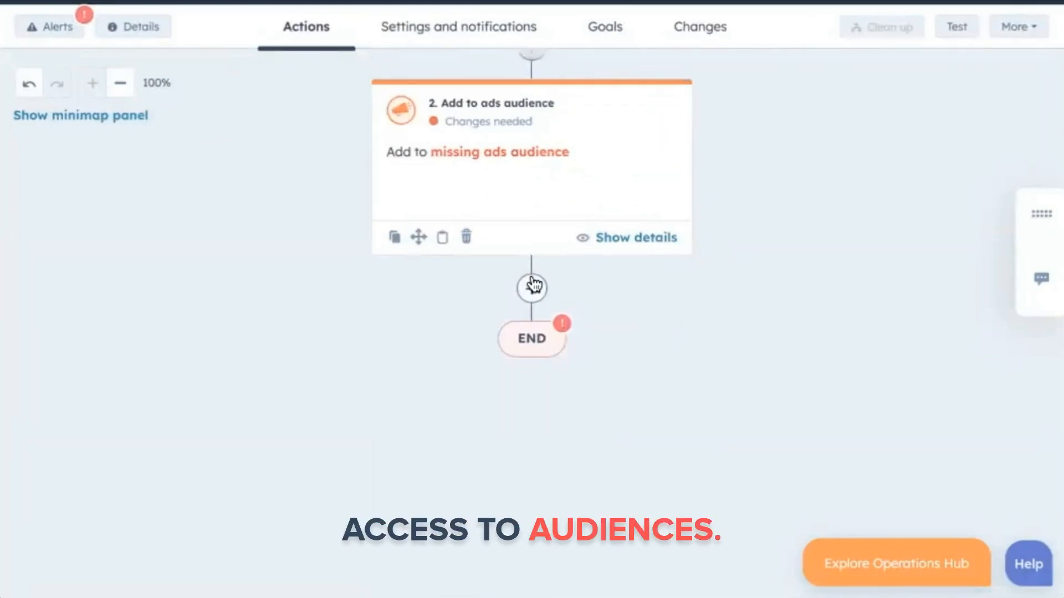
Examine the communication actions available after the ads audience action, including the Send WhatsApp message settings, for a way to message the contact
{"action": "left_click", "coordinate": [533, 286]}
{"action": "left_click", "coordinate": [172, 284]}
{"action": "scroll", "coordinate": [176, 285], "scroll_direction": "down", "scroll_amount": 8}
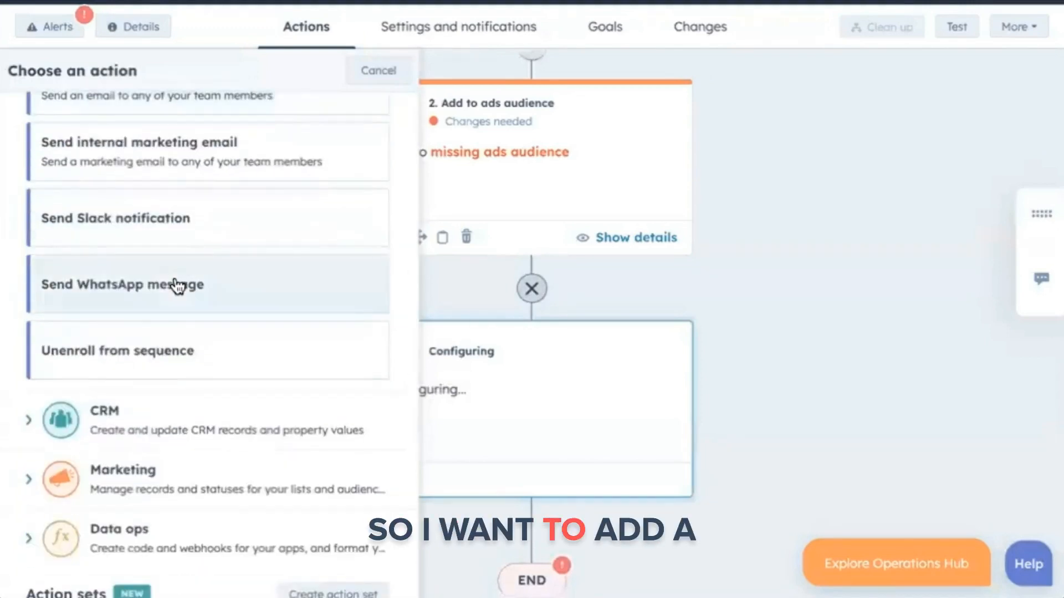
{"action": "scroll", "coordinate": [176, 285], "scroll_direction": "up", "scroll_amount": 5}
{"action": "scroll", "coordinate": [176, 286], "scroll_direction": "up", "scroll_amount": 3}
{"action": "scroll", "coordinate": [176, 285], "scroll_direction": "down", "scroll_amount": 10}
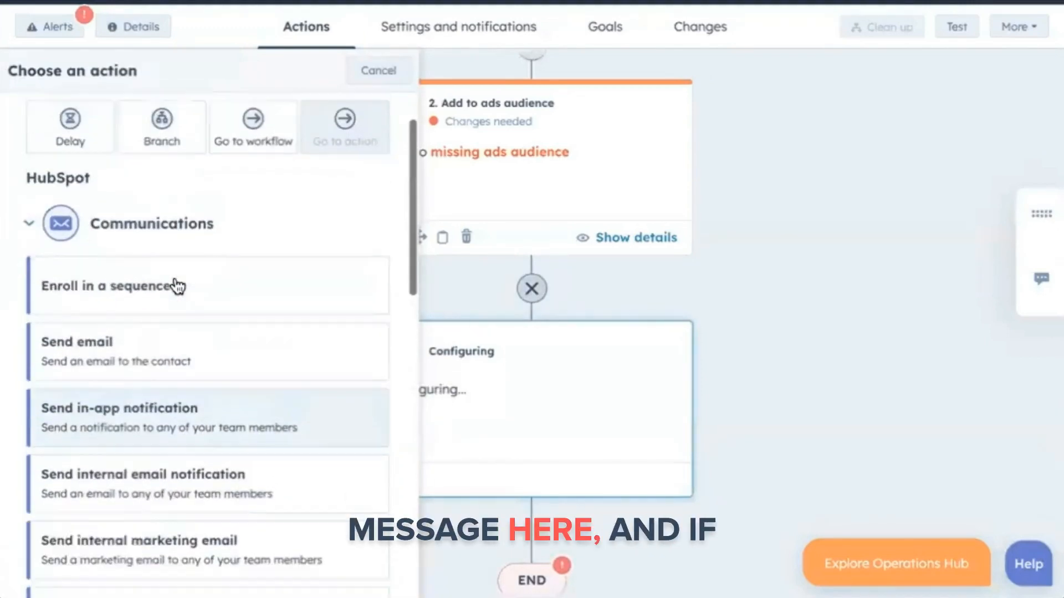
{"action": "scroll", "coordinate": [177, 284], "scroll_direction": "up", "scroll_amount": 4}
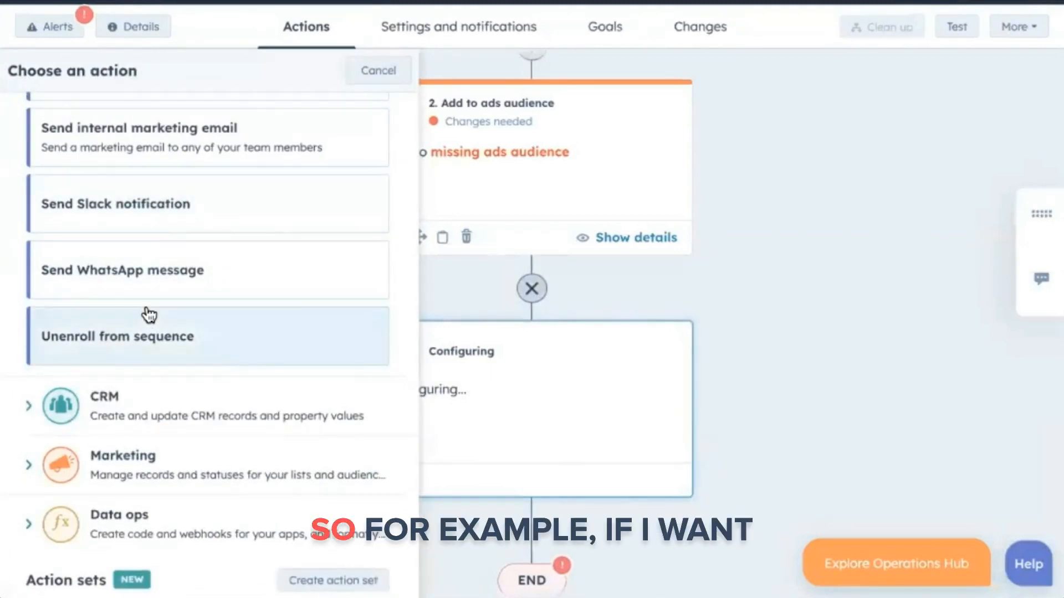
{"action": "scroll", "coordinate": [147, 312], "scroll_direction": "down", "scroll_amount": 1}
{"action": "scroll", "coordinate": [140, 233], "scroll_direction": "up", "scroll_amount": 3}
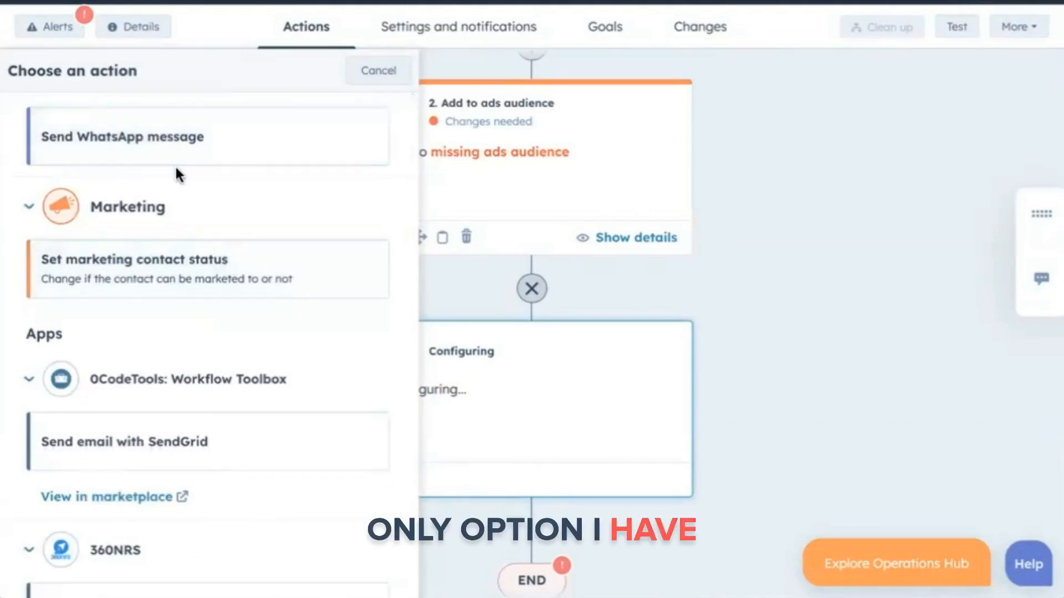
{"action": "scroll", "coordinate": [176, 173], "scroll_direction": "up", "scroll_amount": 2}
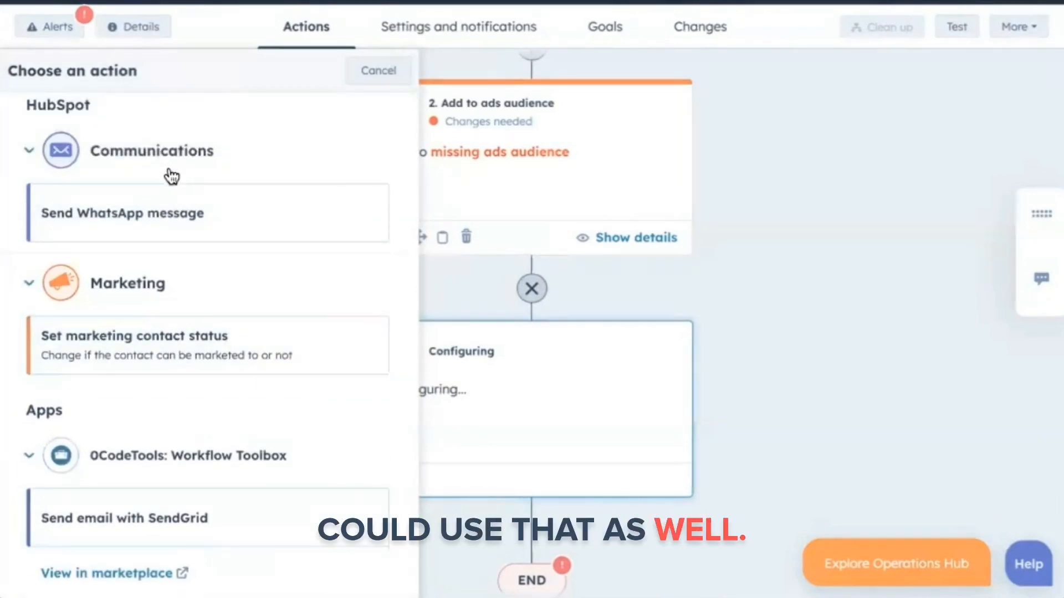
{"action": "left_click", "coordinate": [173, 195]}
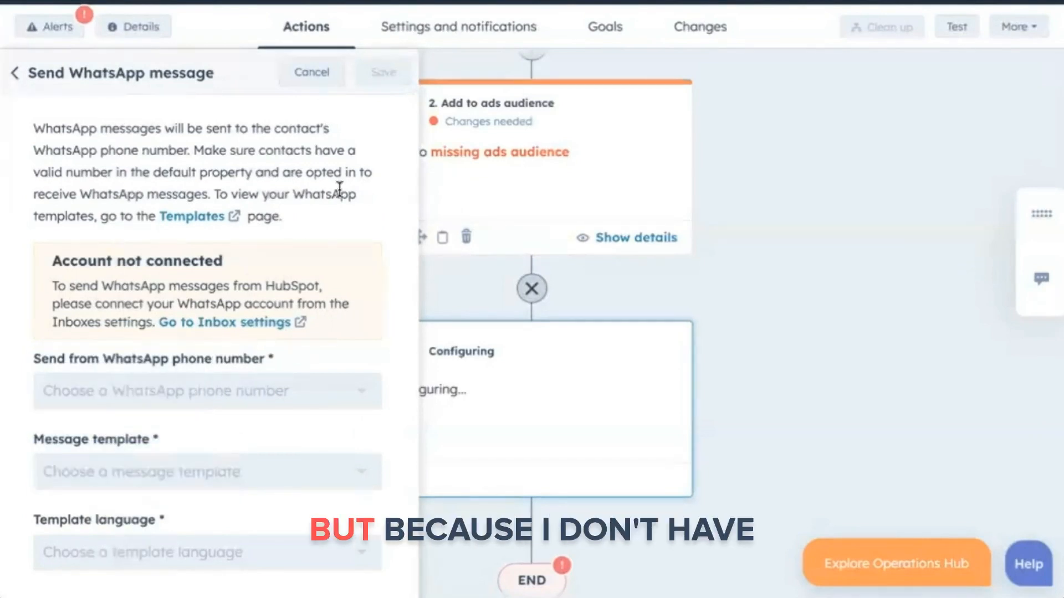
{"action": "left_click", "coordinate": [334, 78]}
Add a Create task action after the ads audience action, titled New contact reached proposal stage
{"action": "scroll", "coordinate": [239, 372], "scroll_direction": "down", "scroll_amount": 7}
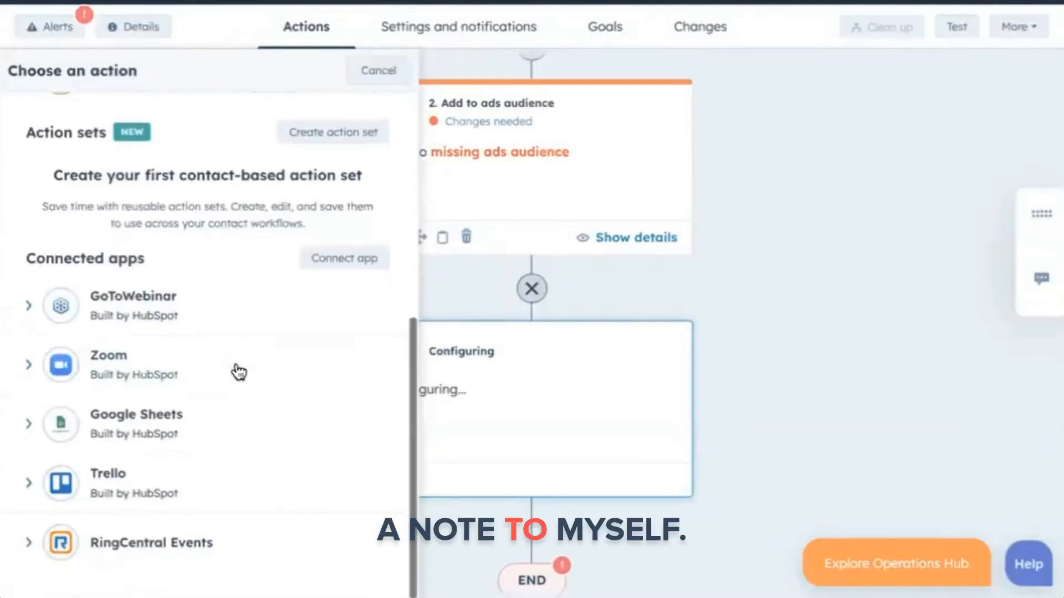
{"action": "scroll", "coordinate": [238, 371], "scroll_direction": "up", "scroll_amount": 7}
{"action": "scroll", "coordinate": [235, 435], "scroll_direction": "down", "scroll_amount": 7}
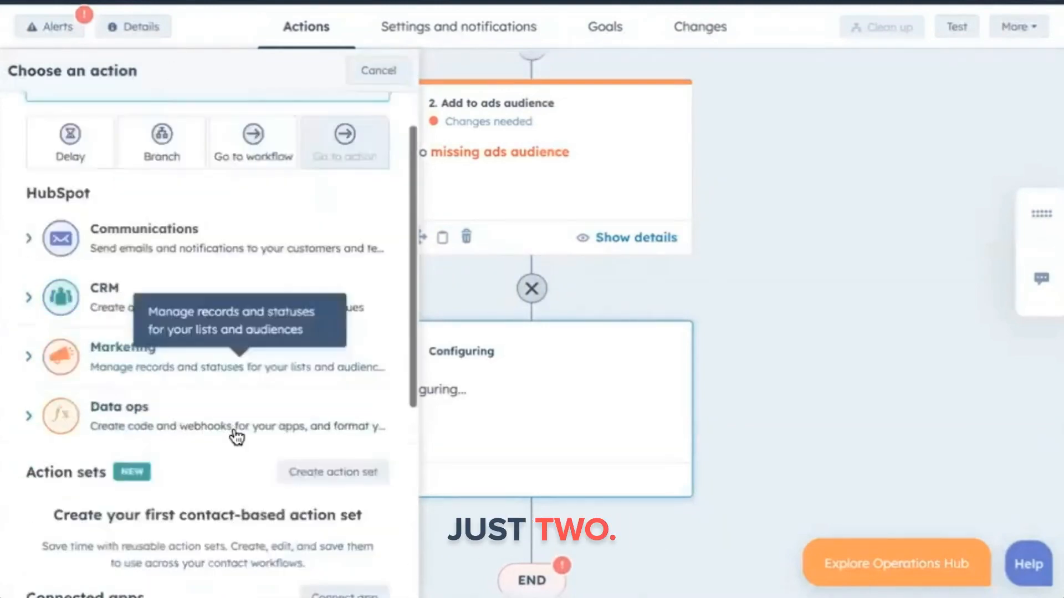
{"action": "scroll", "coordinate": [235, 434], "scroll_direction": "up", "scroll_amount": 7}
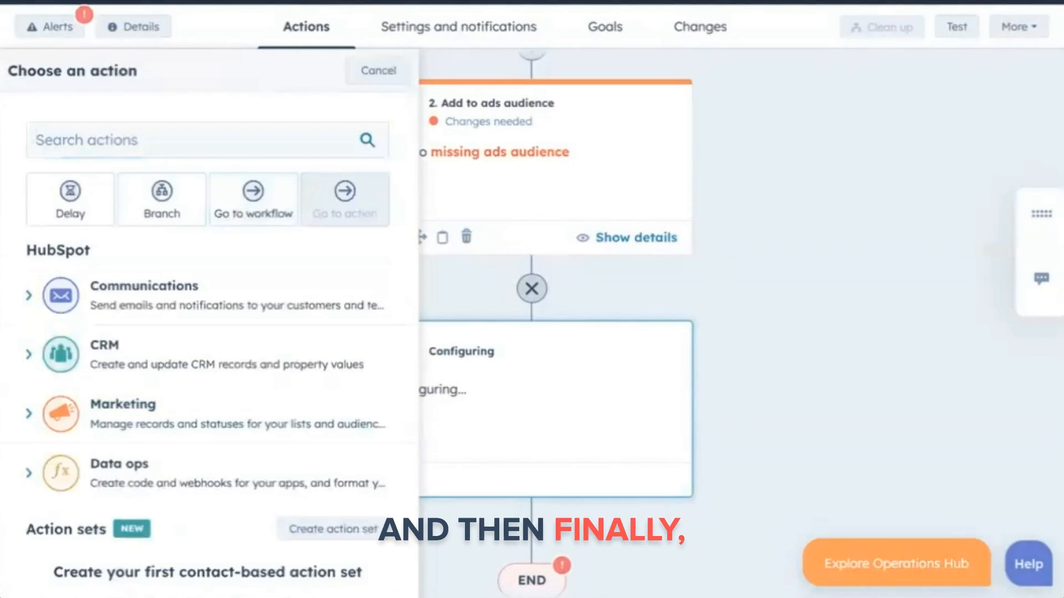
{"action": "left_click", "coordinate": [90, 147]}
{"action": "type", "text": "task"}
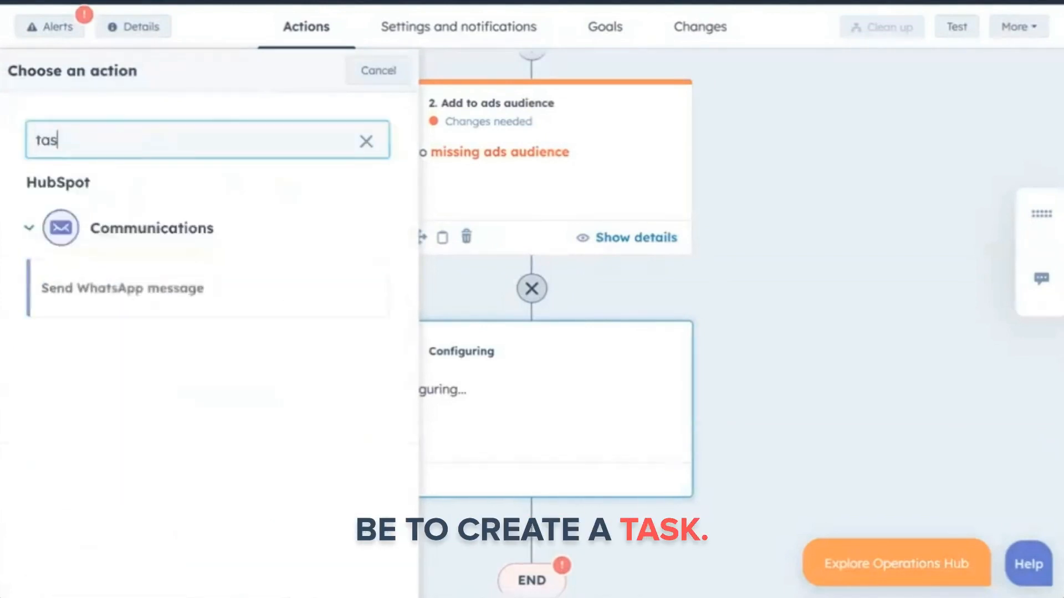
{"action": "left_click", "coordinate": [112, 296]}
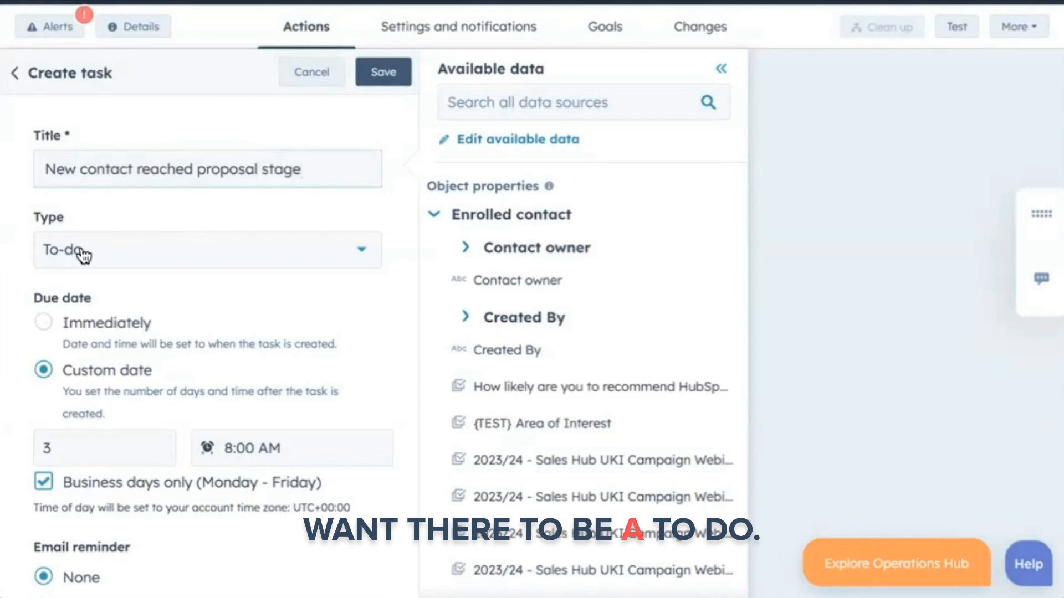
Set the task's custom due date to 2 days after creation at 9:00 AM
{"action": "scroll", "coordinate": [83, 255], "scroll_direction": "down", "scroll_amount": 3}
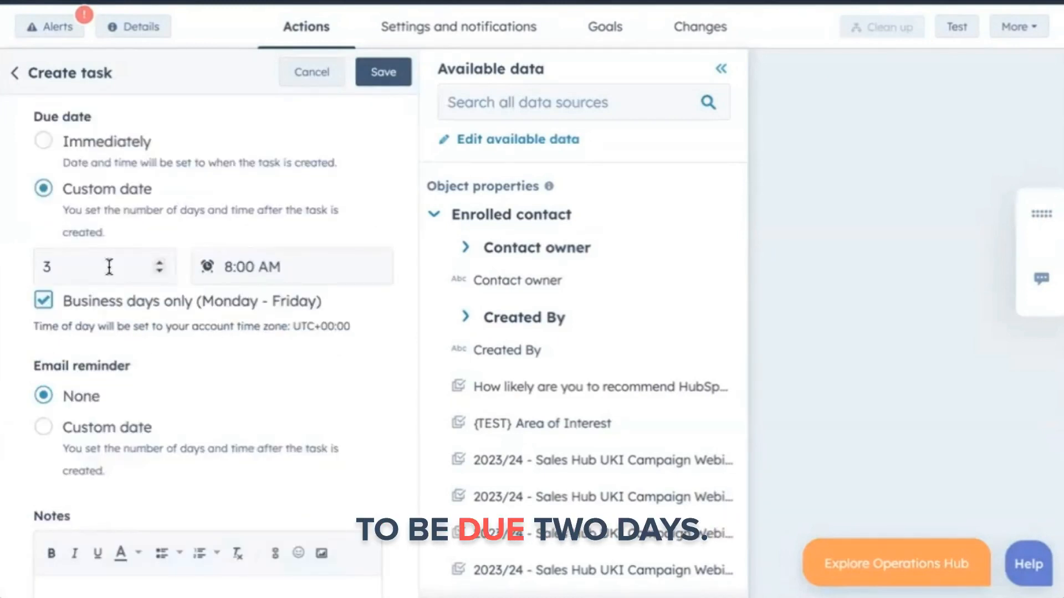
{"action": "left_click", "coordinate": [159, 271]}
{"action": "left_click", "coordinate": [240, 266]}
{"action": "scroll", "coordinate": [258, 437], "scroll_direction": "down", "scroll_amount": 3}
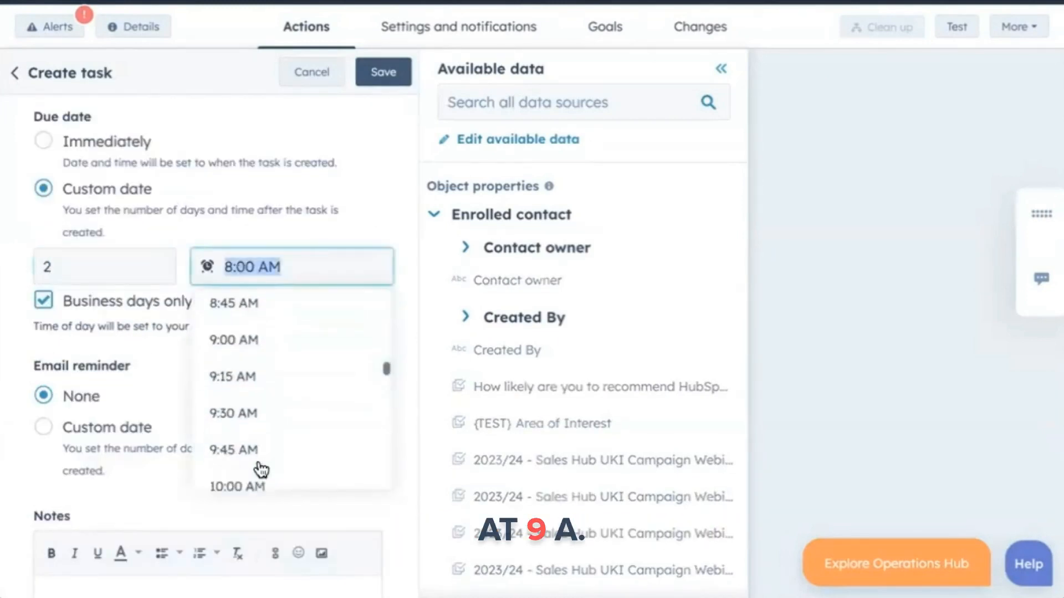
{"action": "left_click", "coordinate": [257, 346]}
Give the task a custom email reminder 1 day after creation at 8:00 AM and check it against the due date
{"action": "scroll", "coordinate": [138, 321], "scroll_direction": "down", "scroll_amount": 2}
{"action": "left_click", "coordinate": [61, 304]}
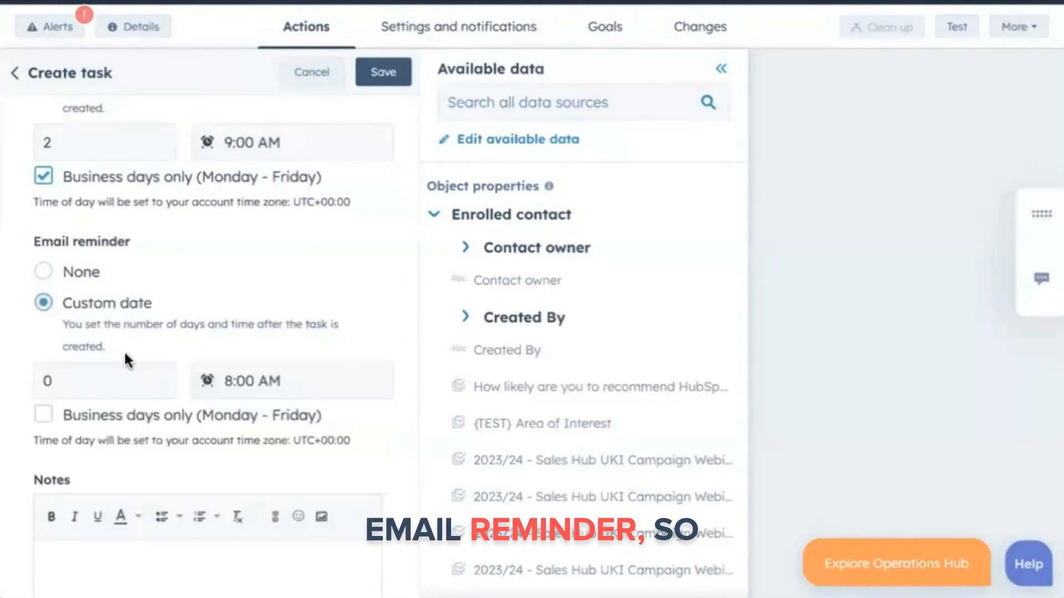
{"action": "scroll", "coordinate": [126, 359], "scroll_direction": "down", "scroll_amount": 1}
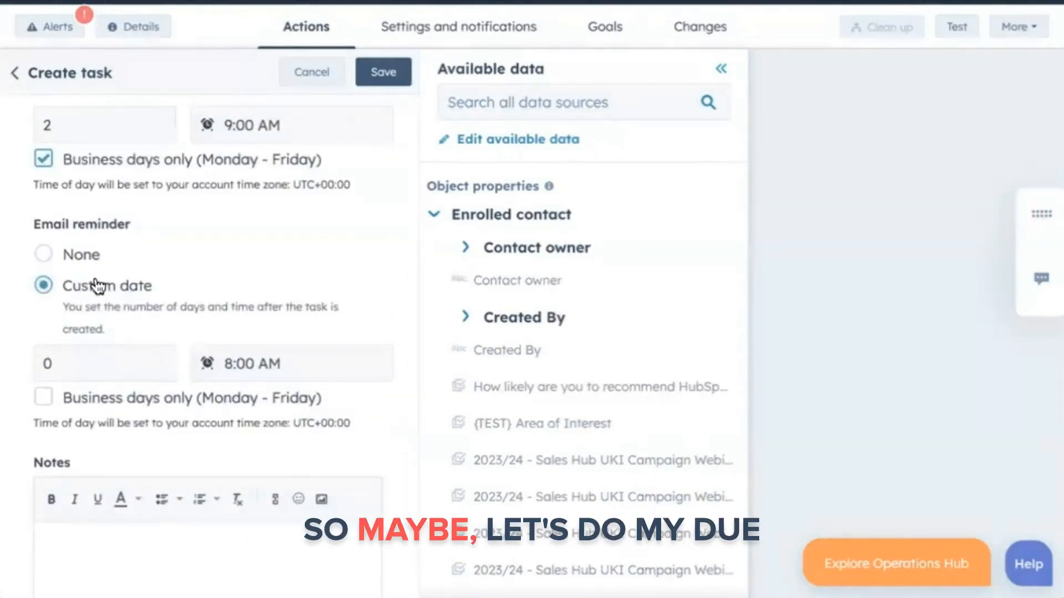
{"action": "scroll", "coordinate": [97, 286], "scroll_direction": "up", "scroll_amount": 5}
{"action": "scroll", "coordinate": [119, 390], "scroll_direction": "down", "scroll_amount": 6}
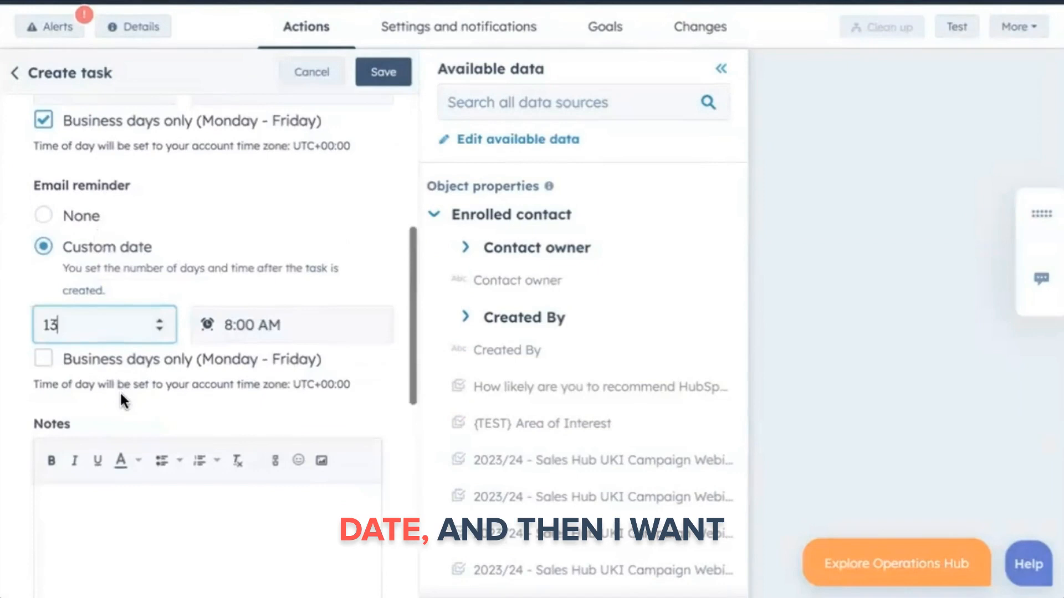
{"action": "key", "text": "BackSpace"}
{"action": "left_click", "coordinate": [272, 320]}
{"action": "left_click", "coordinate": [375, 241]}
{"action": "scroll", "coordinate": [155, 218], "scroll_direction": "down", "scroll_amount": 3}
{"action": "scroll", "coordinate": [155, 218], "scroll_direction": "up", "scroll_amount": 7}
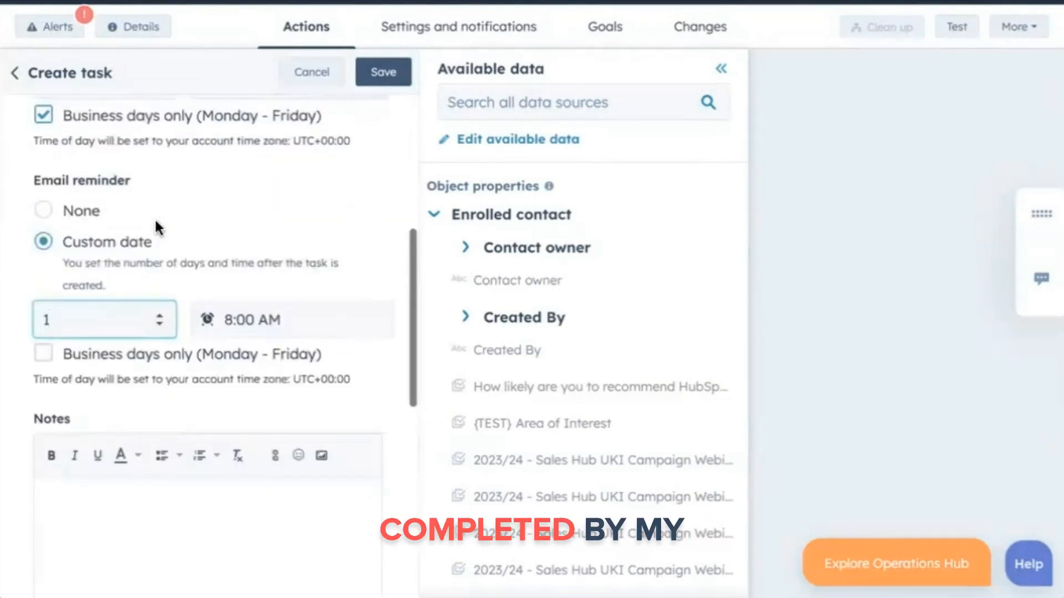
{"action": "left_click", "coordinate": [58, 287]}
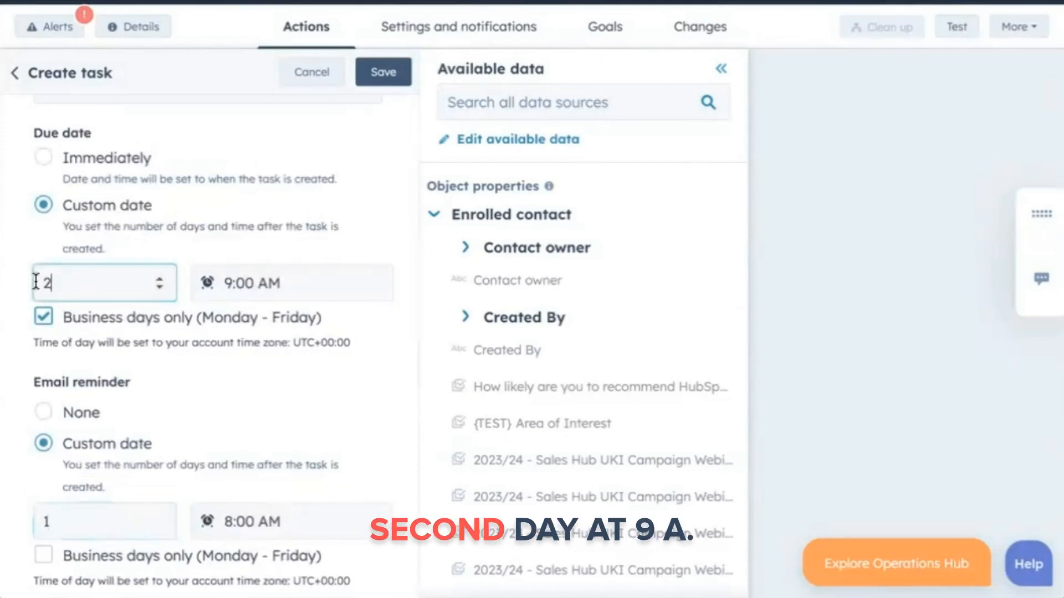
{"action": "scroll", "coordinate": [221, 283], "scroll_direction": "down", "scroll_amount": 3}
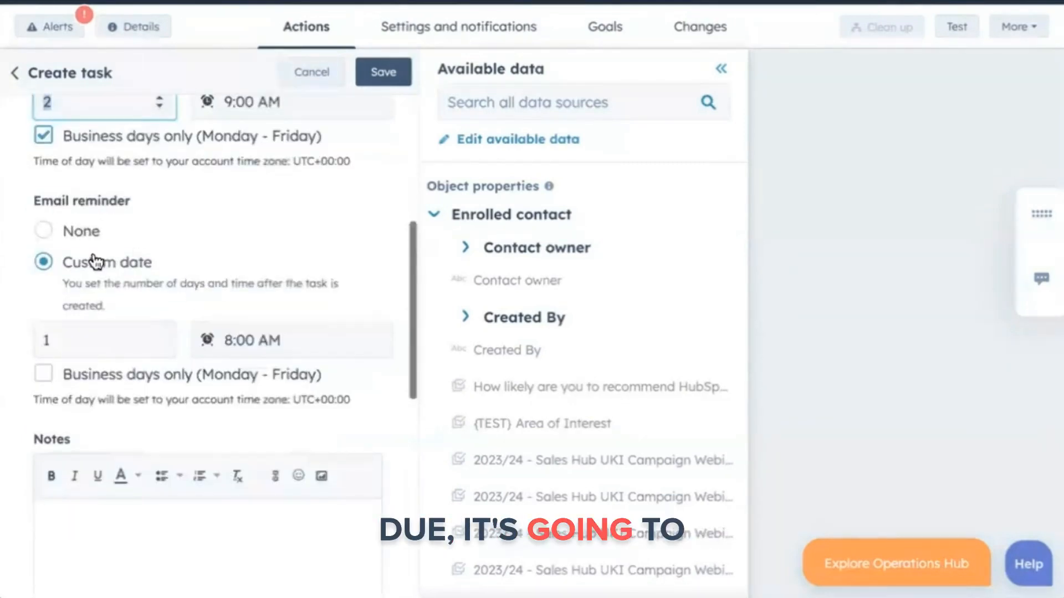
Enter the note "This contact has reached the proposal stage, please close out the deal." and also associate the task with all associated deal records
{"action": "scroll", "coordinate": [277, 335], "scroll_direction": "down", "scroll_amount": 7}
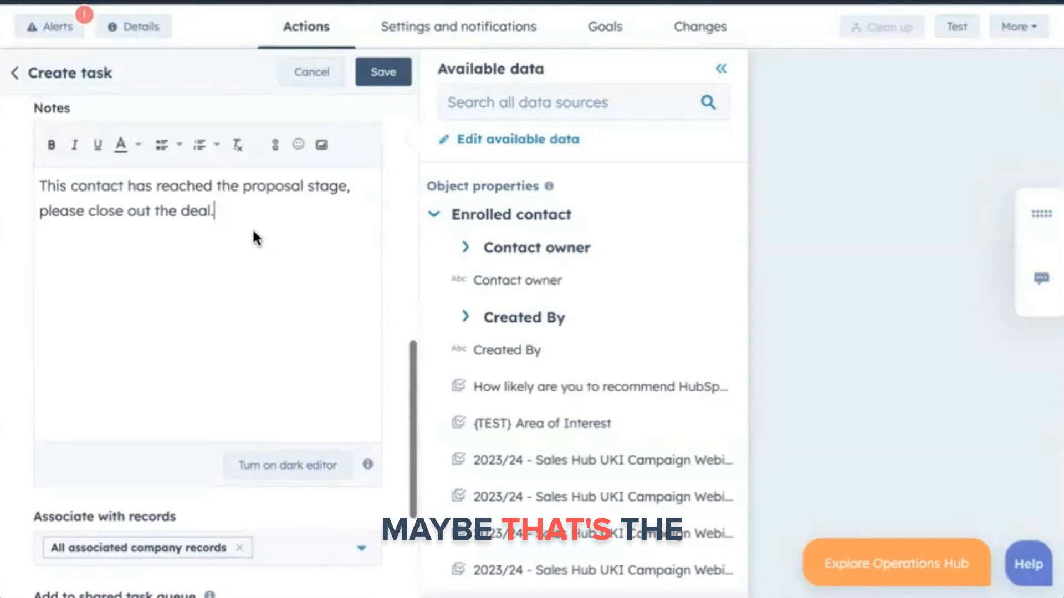
{"action": "scroll", "coordinate": [253, 238], "scroll_direction": "down", "scroll_amount": 4}
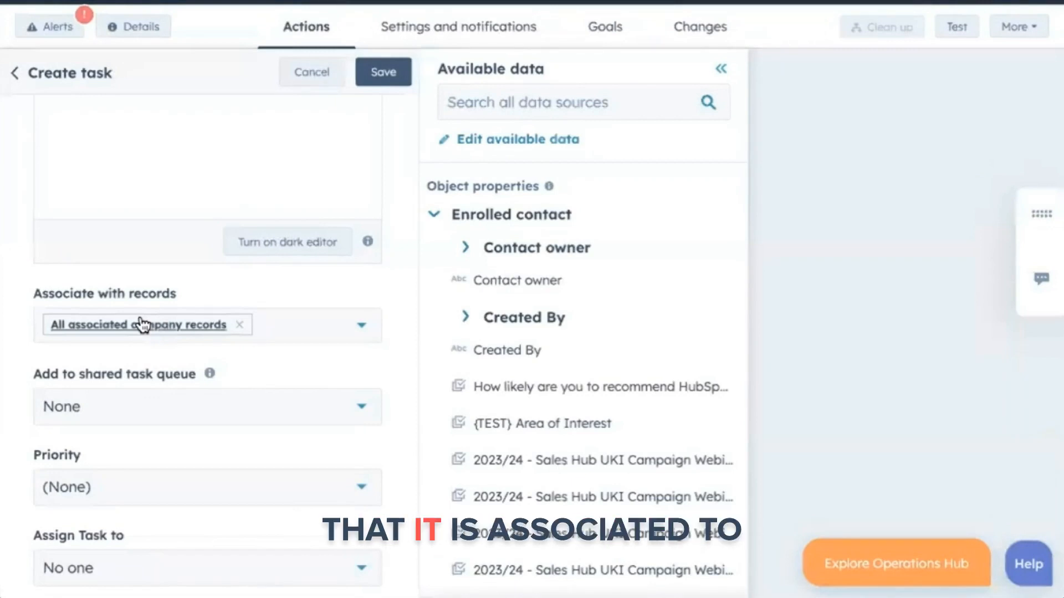
{"action": "left_click", "coordinate": [332, 332]}
{"action": "left_click", "coordinate": [159, 410]}
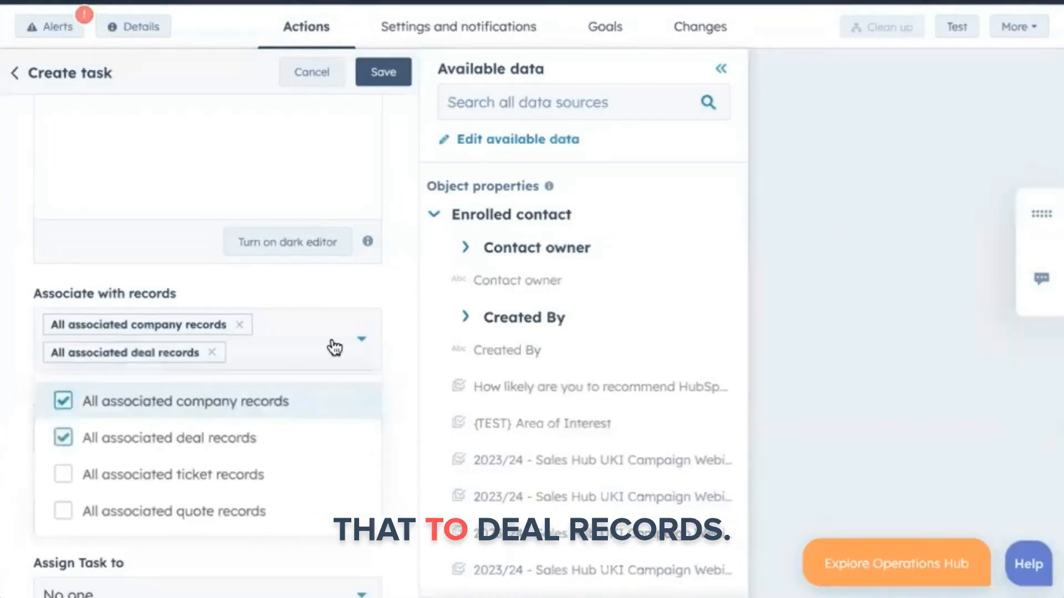
{"action": "left_click", "coordinate": [349, 290]}
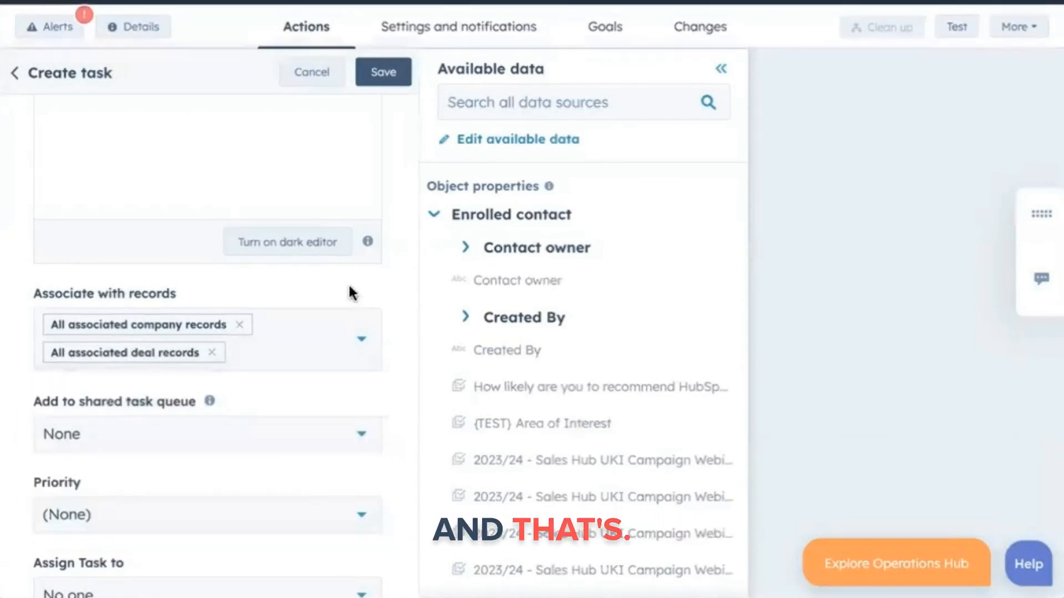
Set the task's priority to High, assign it to the existing contact owner, and save the task action
{"action": "scroll", "coordinate": [349, 288], "scroll_direction": "down", "scroll_amount": 1}
{"action": "left_click", "coordinate": [80, 499]}
{"action": "left_click", "coordinate": [91, 441]}
{"action": "left_click", "coordinate": [166, 580]}
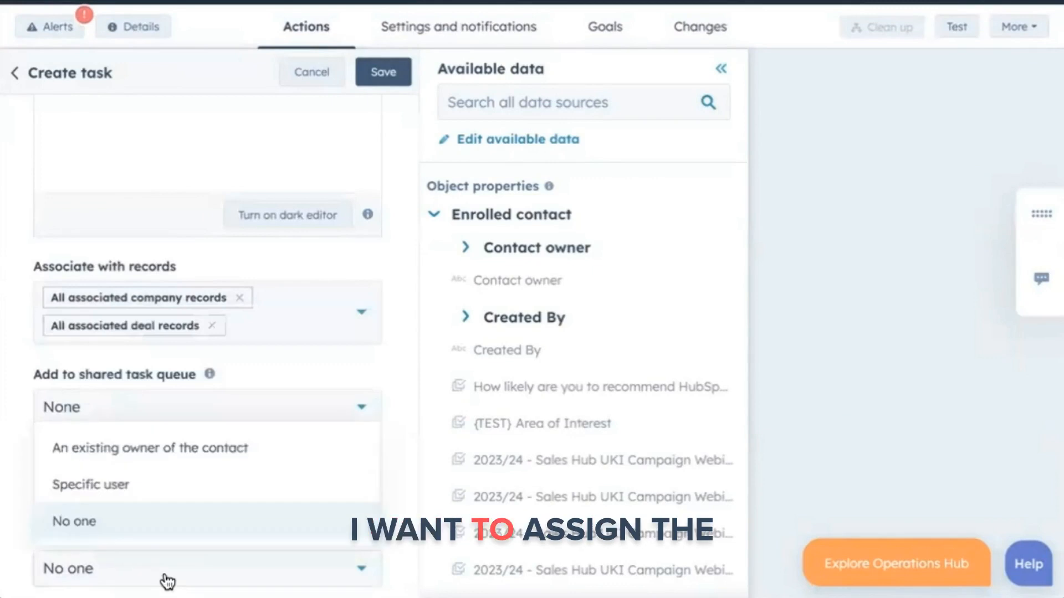
{"action": "left_click", "coordinate": [131, 447]}
{"action": "scroll", "coordinate": [285, 468], "scroll_direction": "down", "scroll_amount": 3}
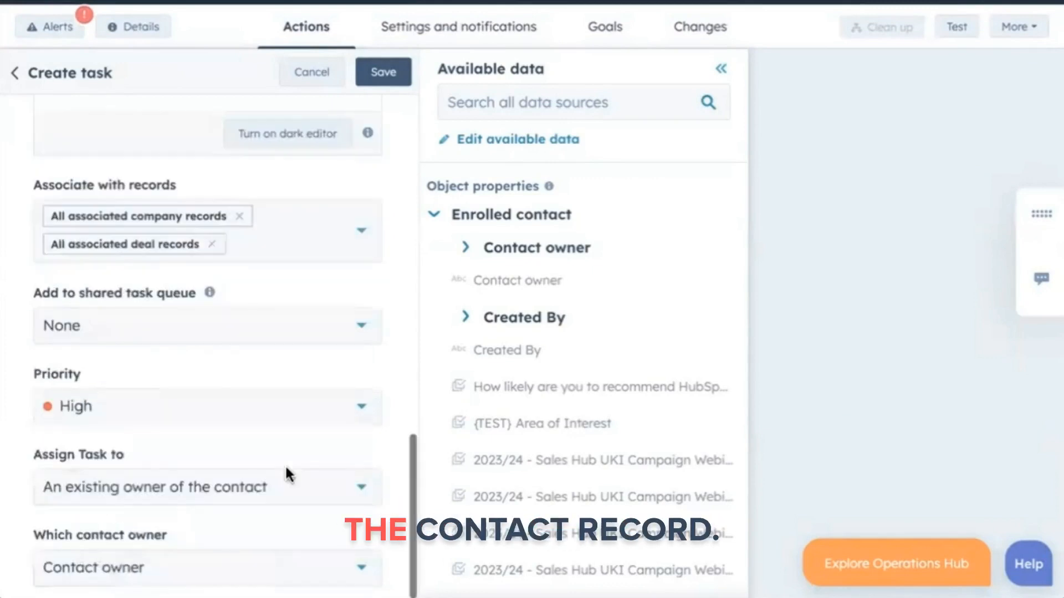
{"action": "left_click", "coordinate": [385, 78]}
Examine the workflow's execution time options, unenrollment and suppression rules, notification settings and goals page
{"action": "scroll", "coordinate": [360, 399], "scroll_direction": "up", "scroll_amount": 10}
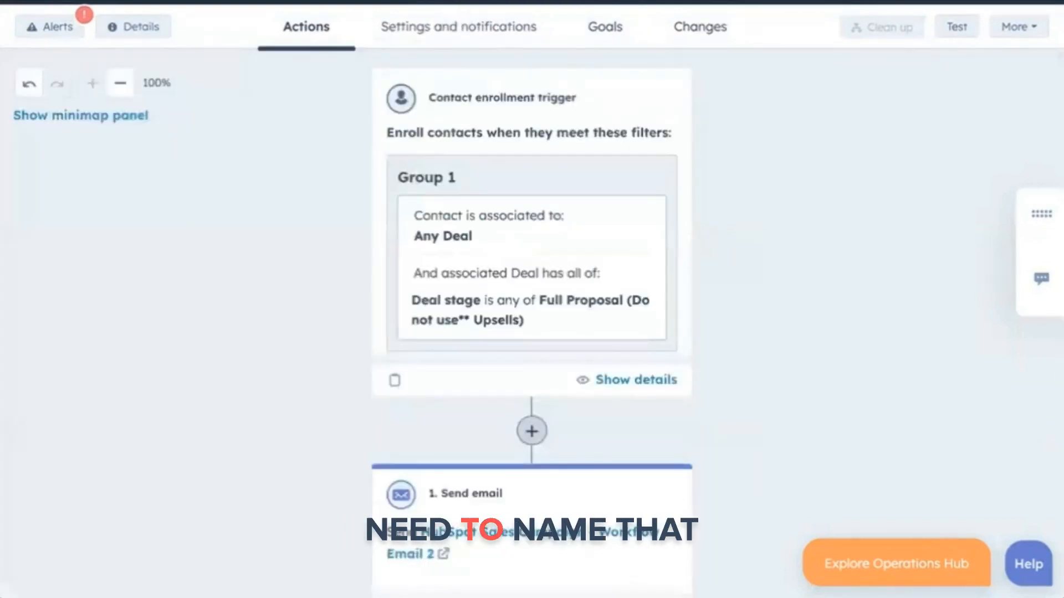
{"action": "left_click", "coordinate": [420, 43]}
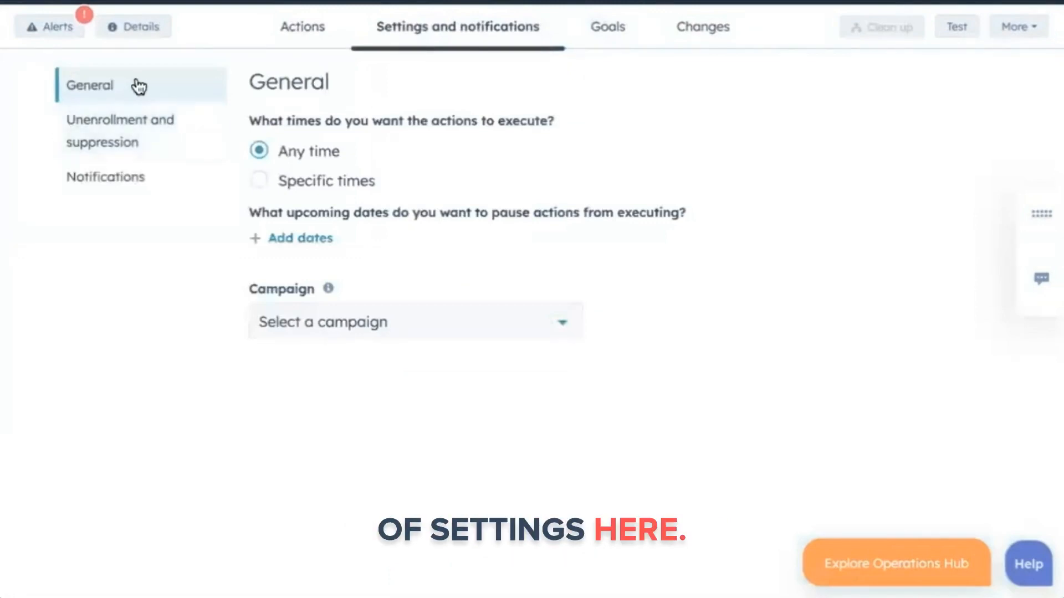
{"action": "left_click", "coordinate": [260, 182]}
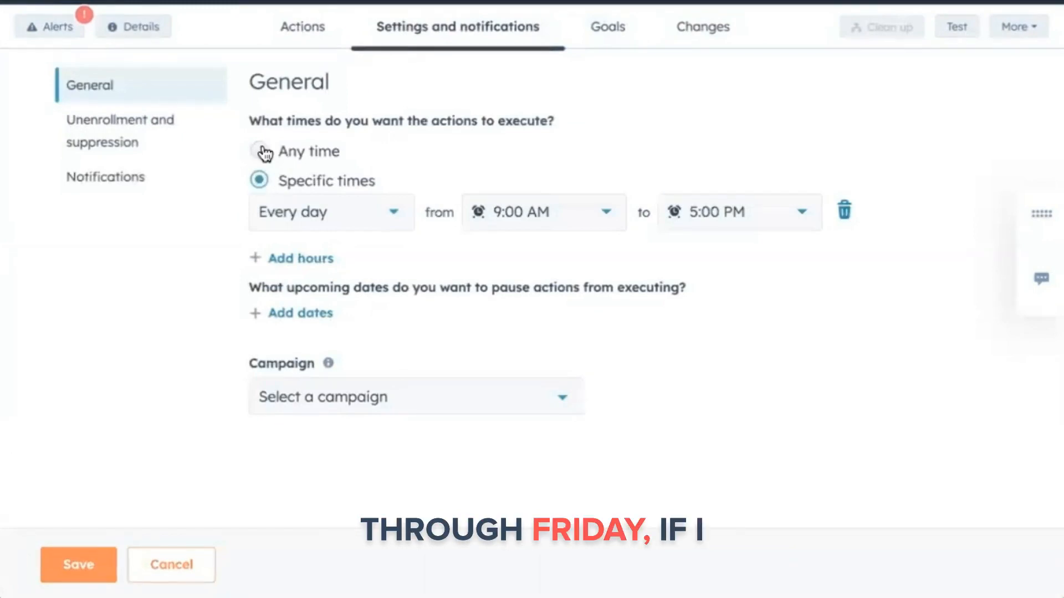
{"action": "left_click", "coordinate": [167, 136]}
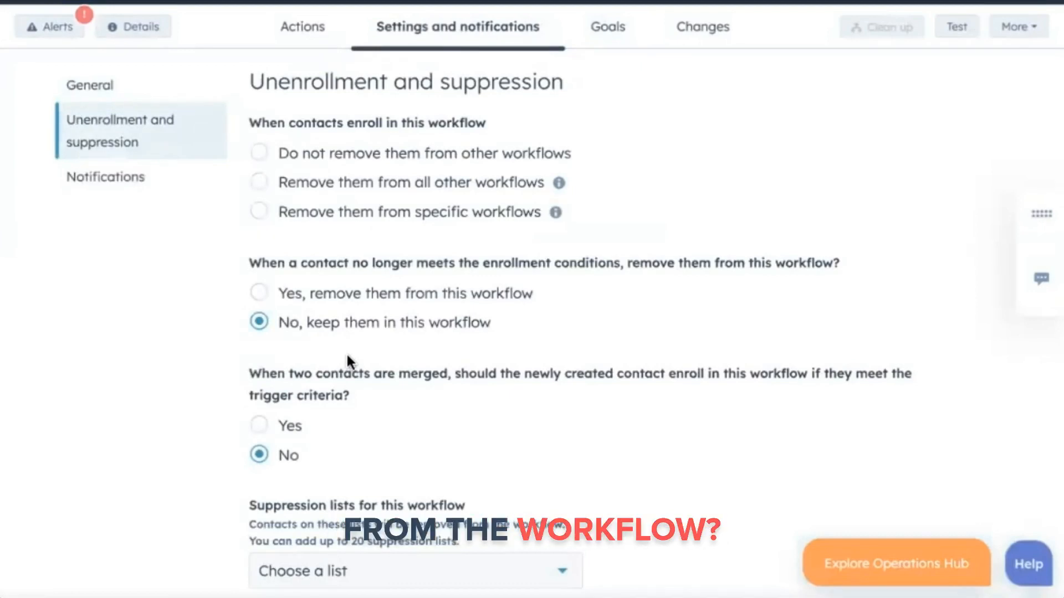
{"action": "left_click", "coordinate": [106, 169]}
{"action": "scroll", "coordinate": [358, 167], "scroll_direction": "down", "scroll_amount": 1}
{"action": "scroll", "coordinate": [359, 165], "scroll_direction": "down", "scroll_amount": 3}
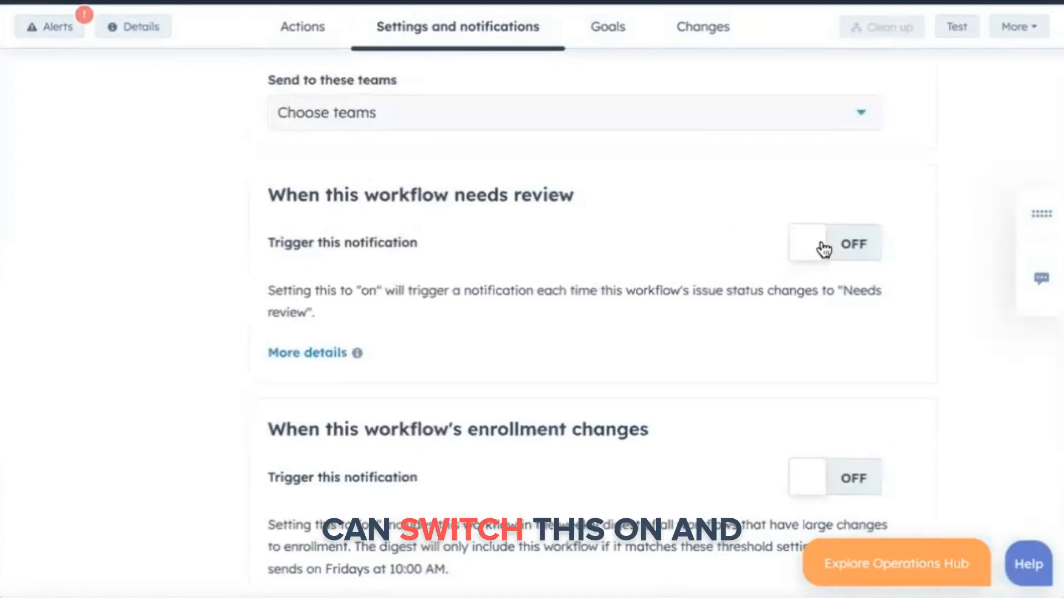
{"action": "scroll", "coordinate": [824, 248], "scroll_direction": "up", "scroll_amount": 3}
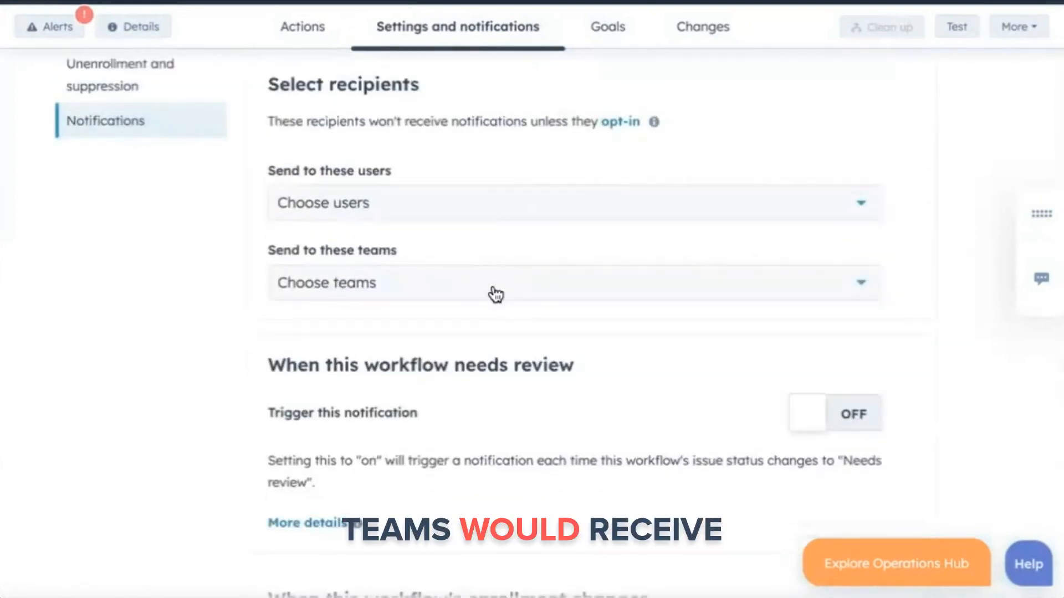
{"action": "left_click", "coordinate": [609, 28]}
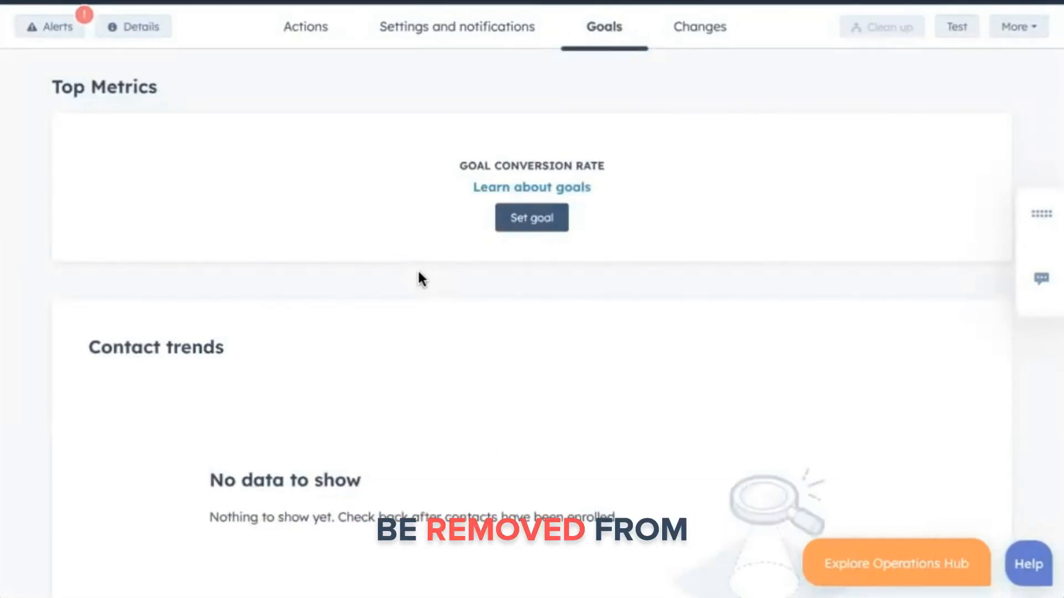
Open the workflow review and check which required fields need changes before publishing
{"action": "left_click", "coordinate": [1013, 3]}
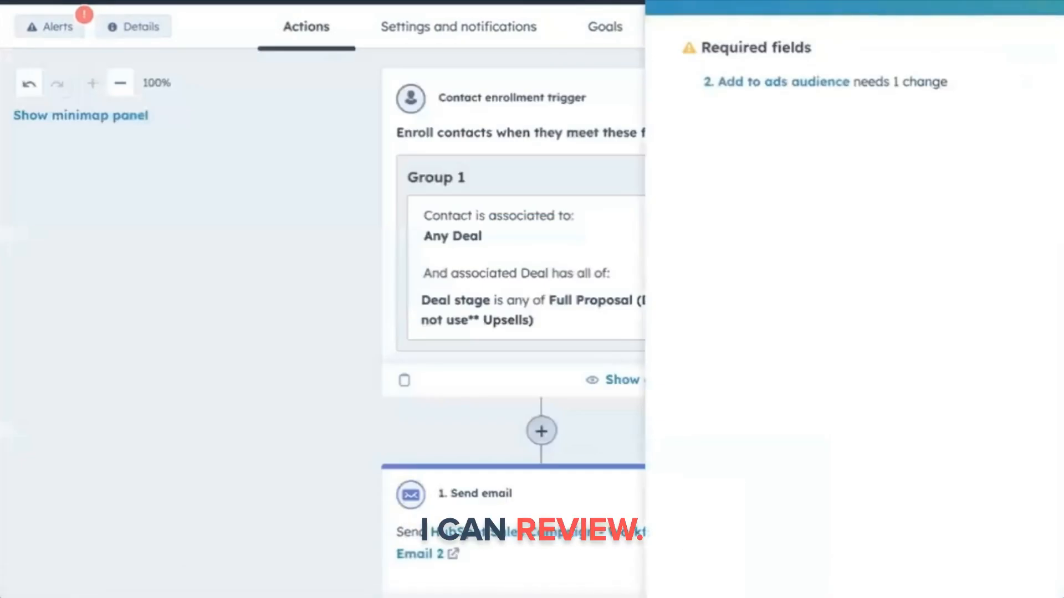